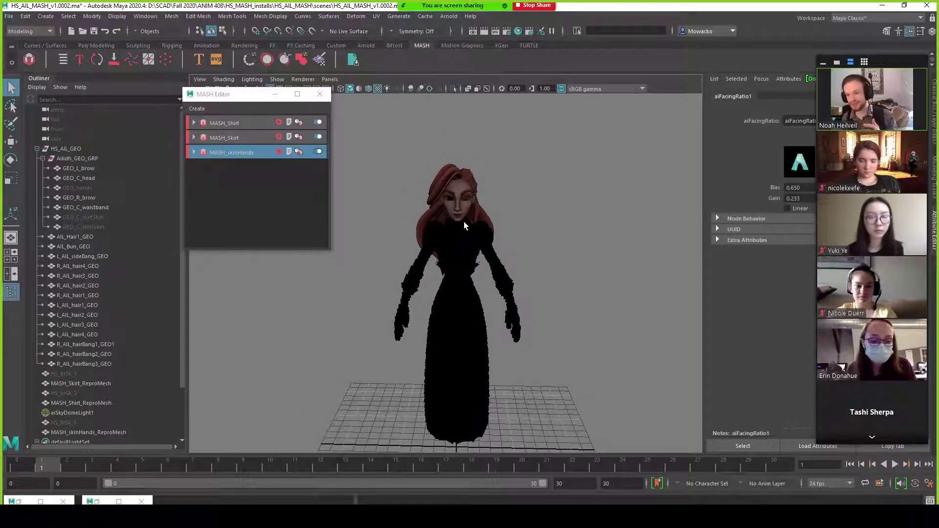
# Unhide the GEO_C_skirtSkin, GEO_C_shirtSkin and GEO_hands meshes.
pyautogui.moveTo(885, 57); pyautogui.dragTo(671, 62)
pyautogui.keyDown('alt'); pyautogui.moveTo(469, 238); pyautogui.dragTo(449, 222, button='middle'); pyautogui.keyUp('alt')
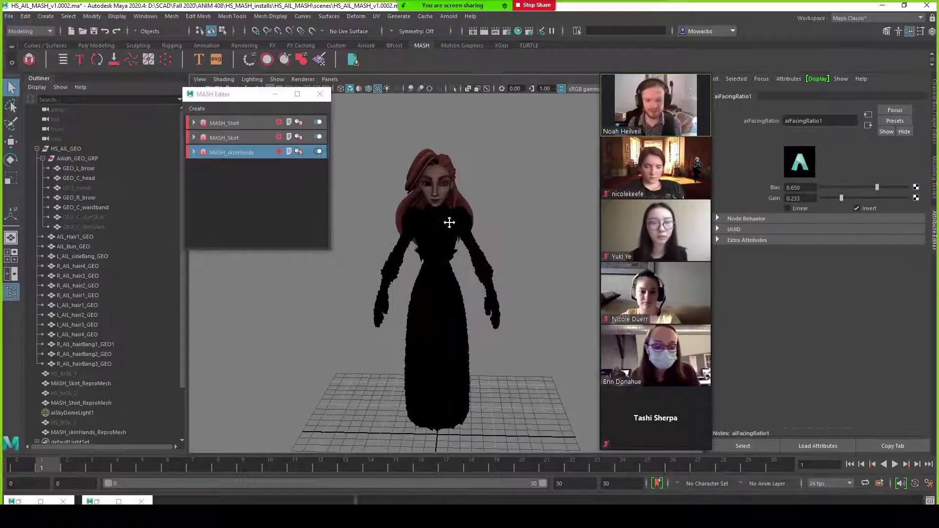
pyautogui.keyDown('alt'); pyautogui.moveTo(462, 257); pyautogui.dragTo(461, 248); pyautogui.keyUp('alt')
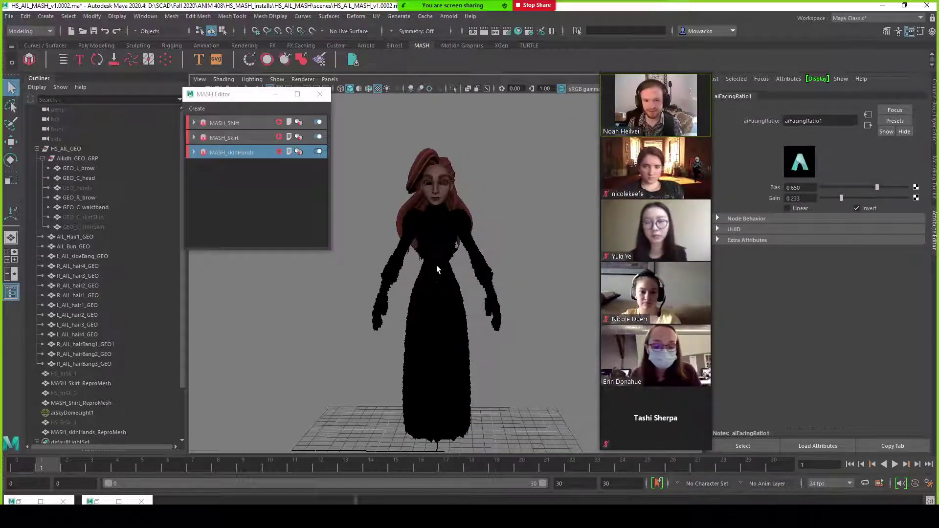
pyautogui.scroll(3, 412, 210)
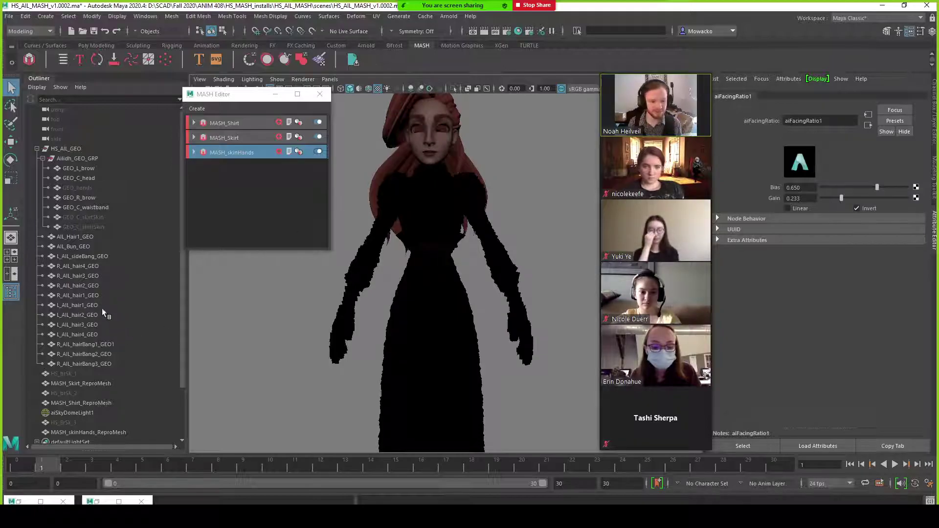
pyautogui.click(93, 217)
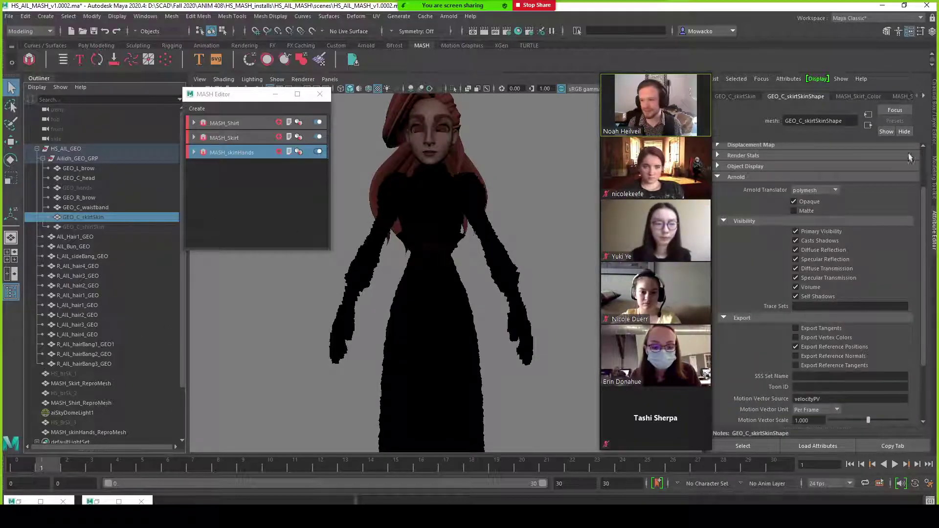
pyautogui.hotkey('ctrl', 'a')
pyautogui.keyDown('shift'); pyautogui.click(93, 226); pyautogui.keyUp('shift')
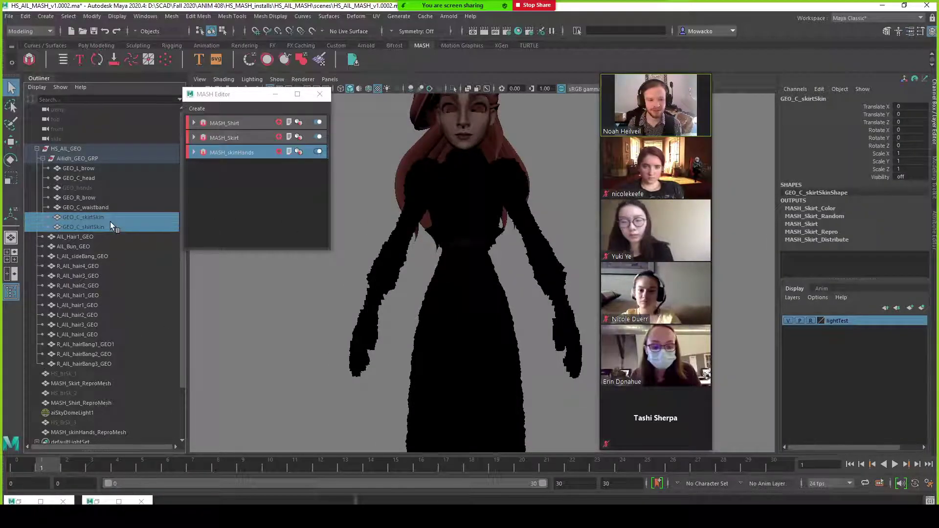
pyautogui.press('h')
pyautogui.click(98, 189)
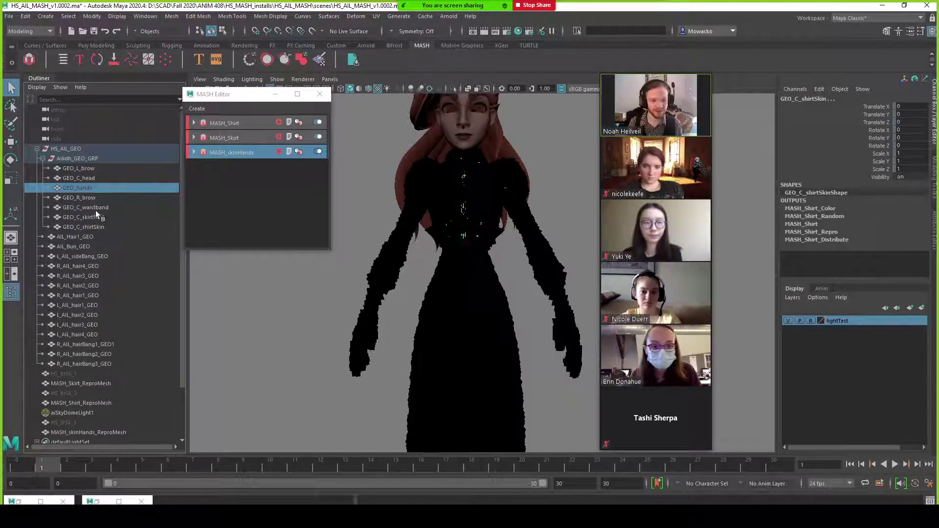
pyautogui.scroll(-2, 108, 233)
pyautogui.press('h')
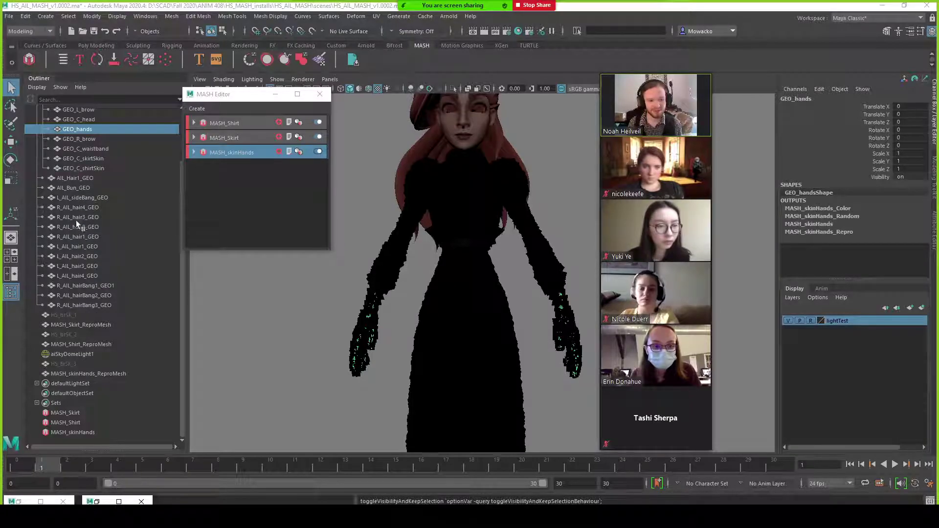
# Hide all the hair meshes from AIL_Hair1_GEO through R_AIL_hairBang3_GEO.
pyautogui.click(89, 179)
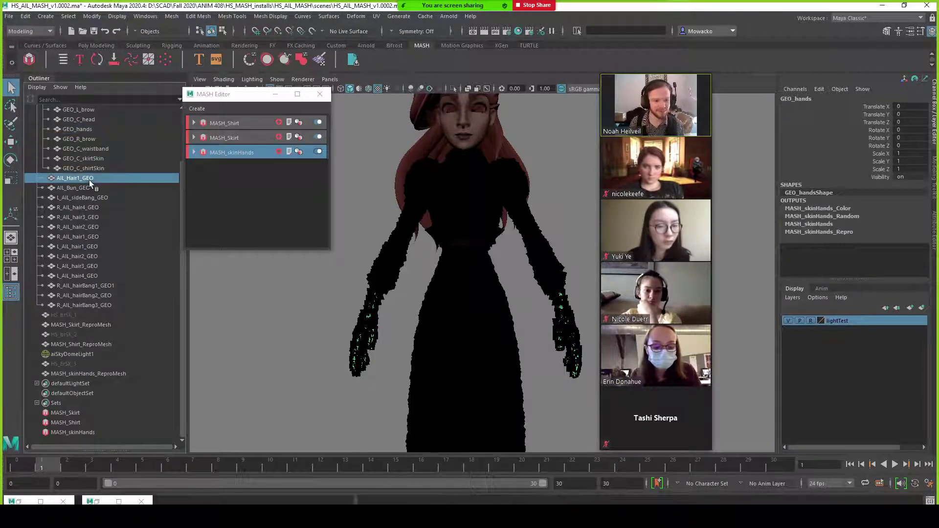
pyautogui.keyDown('shift'); pyautogui.click(89, 296); pyautogui.keyUp('shift')
pyautogui.keyDown('shift'); pyautogui.click(91, 303); pyautogui.keyUp('shift')
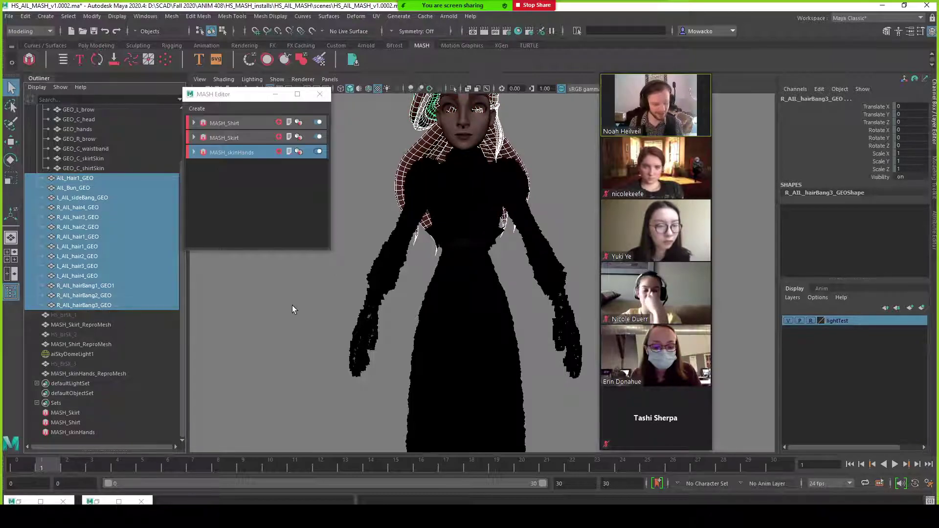
pyautogui.press('h')
pyautogui.keyDown('alt'); pyautogui.moveTo(527, 177); pyautogui.dragTo(508, 215); pyautogui.keyUp('alt')
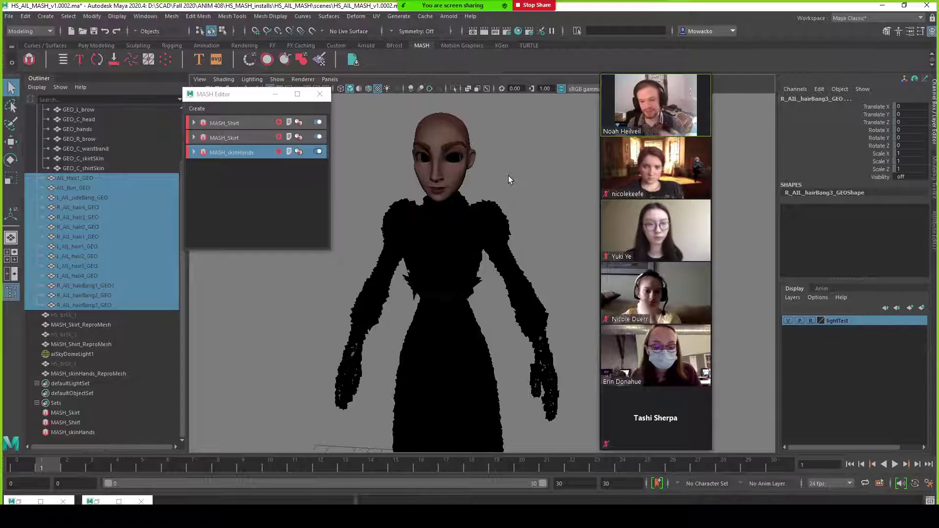
# Hide the MASH_Skirt, MASH_Shirt and MASH_skinHands ReproMesh objects so the base character is exposed.
pyautogui.click(98, 326)
pyautogui.keyDown('ctrl'); pyautogui.click(105, 344); pyautogui.keyUp('ctrl')
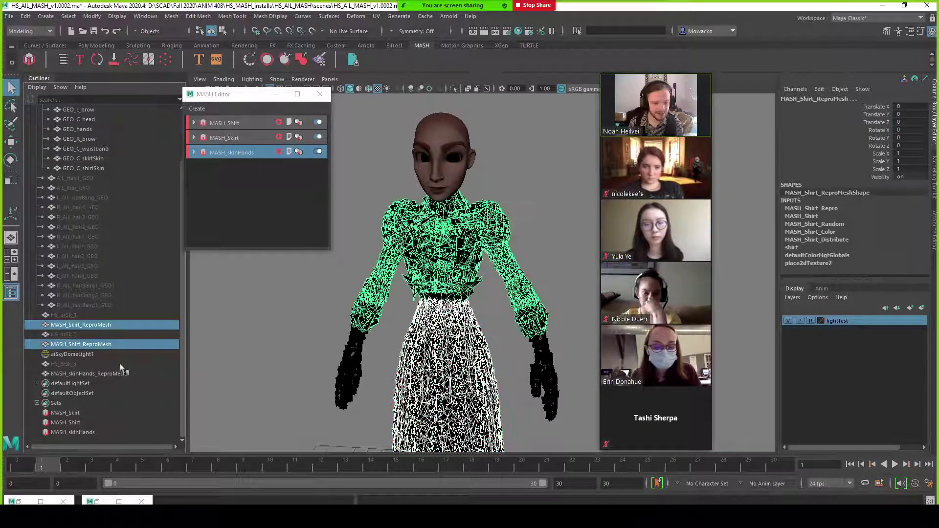
pyautogui.keyDown('ctrl'); pyautogui.click(120, 374); pyautogui.keyUp('ctrl')
pyautogui.hotkey('ctrl', 'h')
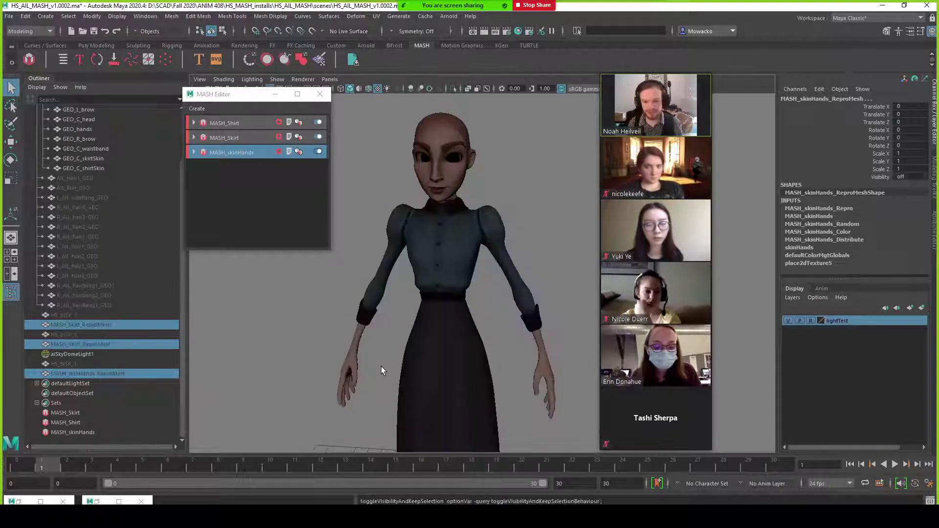
pyautogui.moveTo(436, 324)
pyautogui.keyDown('alt'); pyautogui.mouseDown()
pyautogui.moveTo(471, 323)
pyautogui.moveTo(439, 321)
pyautogui.mouseUp(); pyautogui.keyUp('alt')
pyautogui.keyDown('alt'); pyautogui.moveTo(439, 321); pyautogui.dragTo(440, 294, button='middle'); pyautogui.keyUp('alt')
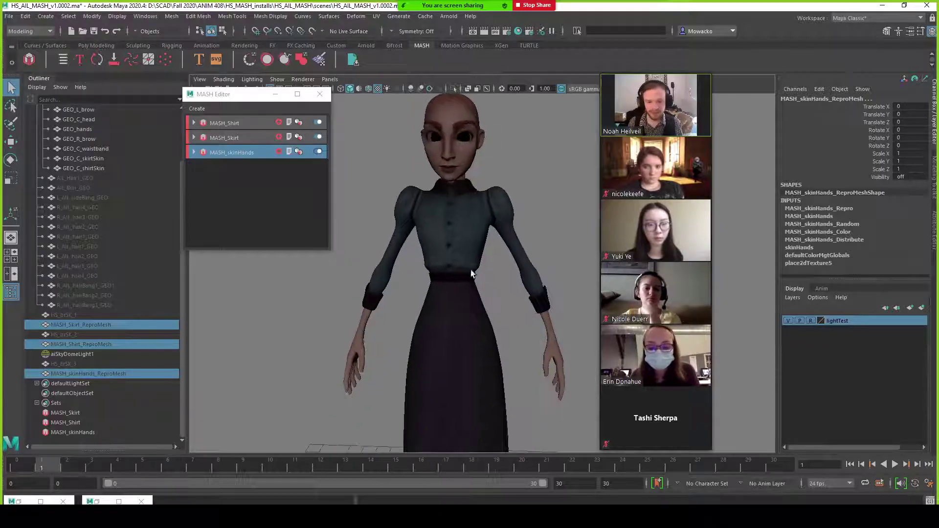
# Isolate the shirt mesh GEO_C_shirtSkin and examine its openings up close.
pyautogui.click(474, 244)
pyautogui.keyDown('alt'); pyautogui.moveTo(565, 205); pyautogui.dragTo(530, 157, button='right'); pyautogui.keyUp('alt')
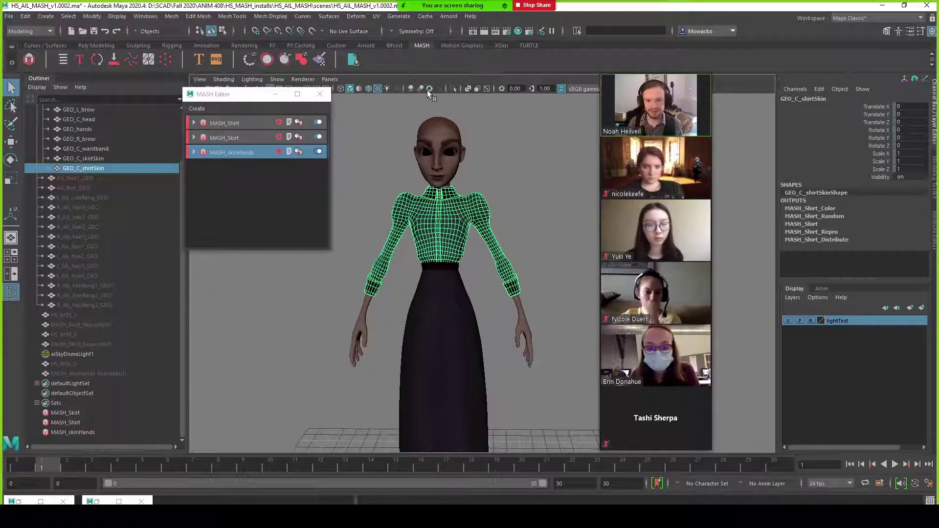
pyautogui.click(452, 90)
pyautogui.keyDown('alt'); pyautogui.moveTo(453, 274); pyautogui.dragTo(424, 220); pyautogui.keyUp('alt')
pyautogui.keyDown('alt'); pyautogui.moveTo(424, 221); pyautogui.dragTo(454, 311, button='right'); pyautogui.keyUp('alt')
pyautogui.keyDown('alt'); pyautogui.moveTo(454, 313); pyautogui.dragTo(388, 325); pyautogui.keyUp('alt')
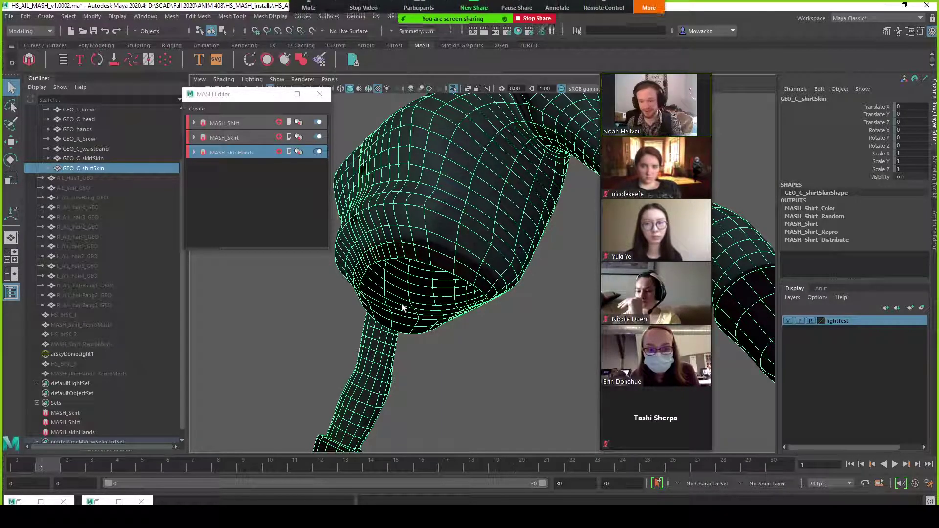
# Open the meeting chat to read the message, and close the chat window.
pyautogui.click(650, 13)
pyautogui.click(656, 34)
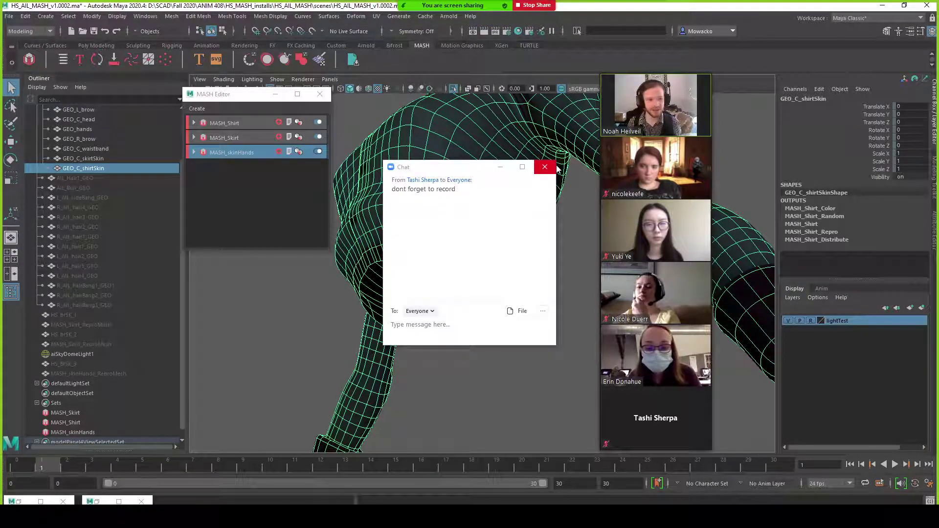
pyautogui.click(545, 166)
# Examine the isolated geometry from several angles and distances.
pyautogui.scroll(-5, 466, 222)
pyautogui.keyDown('alt'); pyautogui.moveTo(509, 245); pyautogui.dragTo(465, 222); pyautogui.keyUp('alt')
pyautogui.keyDown('alt'); pyautogui.moveTo(465, 222); pyautogui.dragTo(465, 360, button='middle'); pyautogui.keyUp('alt')
pyautogui.scroll(4, 465, 359)
pyautogui.keyDown('alt'); pyautogui.moveTo(466, 359); pyautogui.dragTo(461, 367); pyautogui.keyUp('alt')
pyautogui.keyDown('alt'); pyautogui.moveTo(462, 367); pyautogui.dragTo(457, 298, button='middle'); pyautogui.keyUp('alt')
pyautogui.keyDown('alt'); pyautogui.moveTo(457, 298); pyautogui.dragTo(434, 329); pyautogui.keyUp('alt')
# Undo the recent selection changes and turn off Isolate Select to show the whole character.
pyautogui.hotkey('ctrl', 'z')
pyautogui.hotkey('ctrl', 'z')
pyautogui.hotkey('ctrl', 'z')
pyautogui.hotkey('ctrl', 'z')
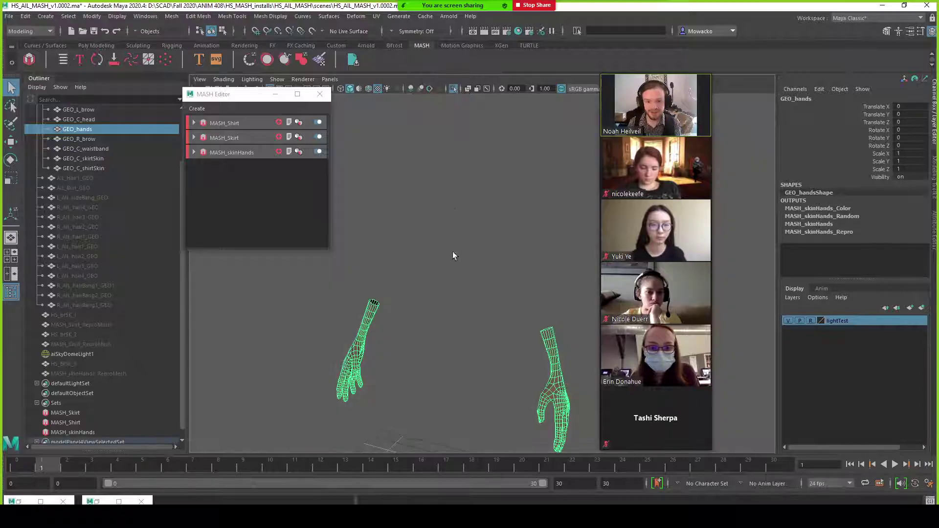
pyautogui.keyDown('alt'); pyautogui.moveTo(453, 249); pyautogui.dragTo(496, 243); pyautogui.keyUp('alt')
pyautogui.click(453, 88)
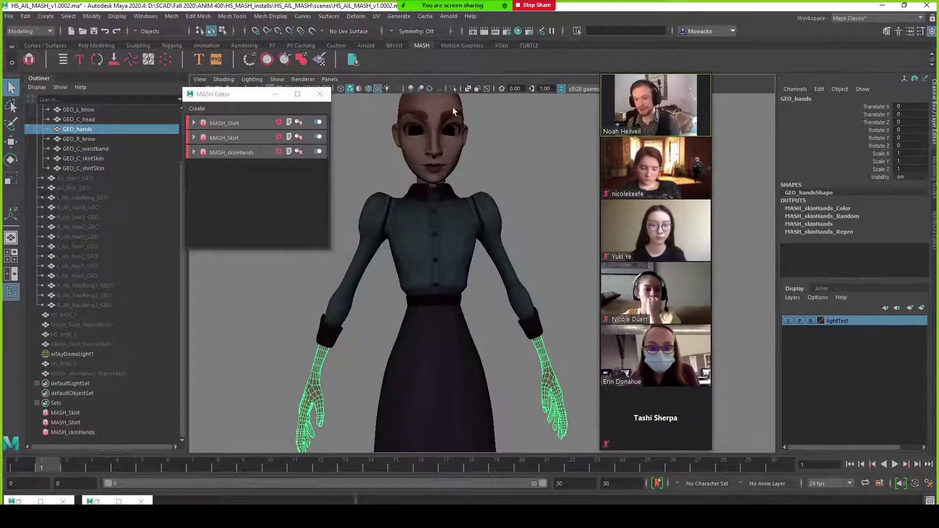
# Select the head mesh GEO_C_head, toggle its isolation on and off, and frame it.
pyautogui.click(456, 146)
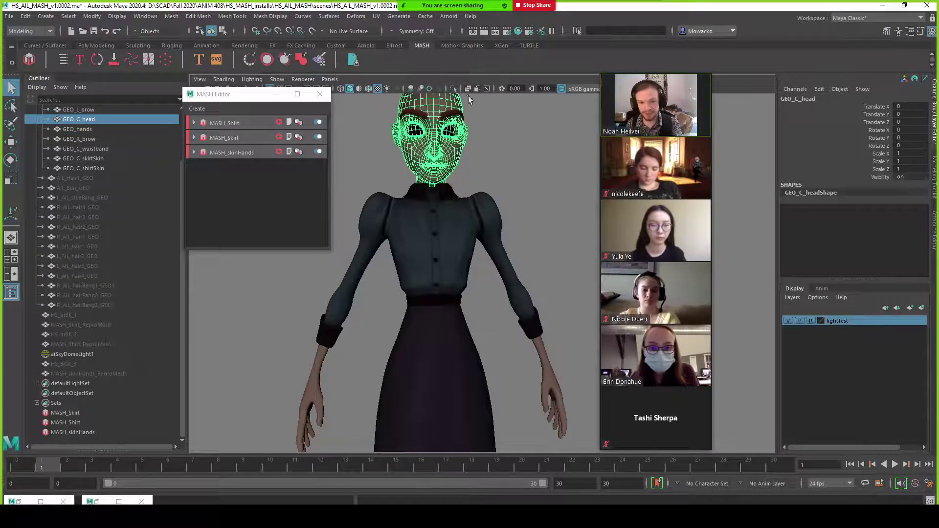
pyautogui.click(454, 88)
pyautogui.click(455, 89)
pyautogui.click(455, 89)
pyautogui.click(455, 89)
pyautogui.keyDown('alt'); pyautogui.moveTo(462, 180); pyautogui.dragTo(454, 148); pyautogui.keyUp('alt')
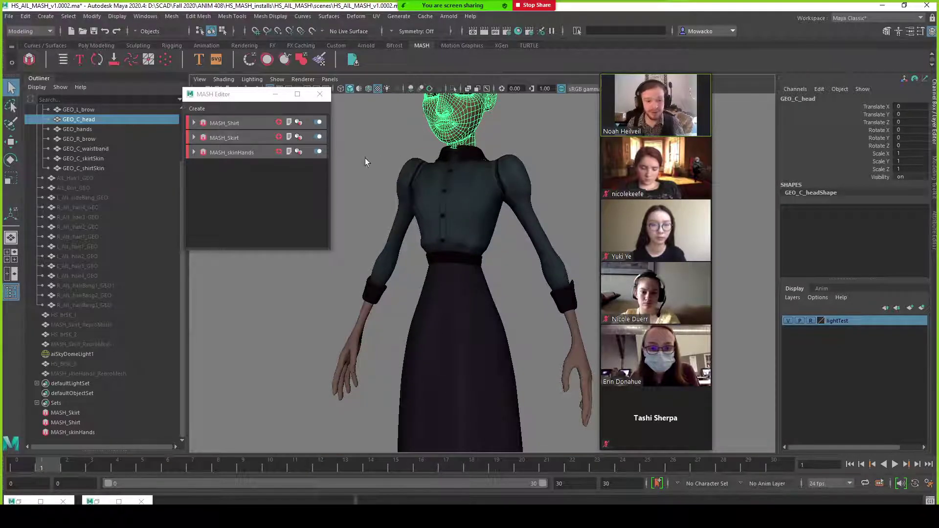
pyautogui.press('f')
# Look through the attributes of the MASH_skinHands, MASH_Skirt and MASH_Shirt networks.
pyautogui.click(237, 155)
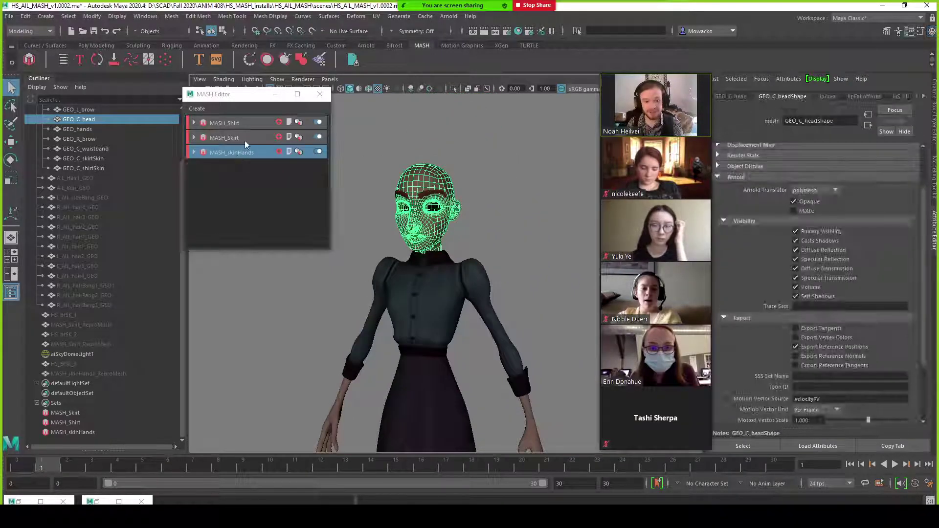
pyautogui.click(234, 140)
pyautogui.click(243, 124)
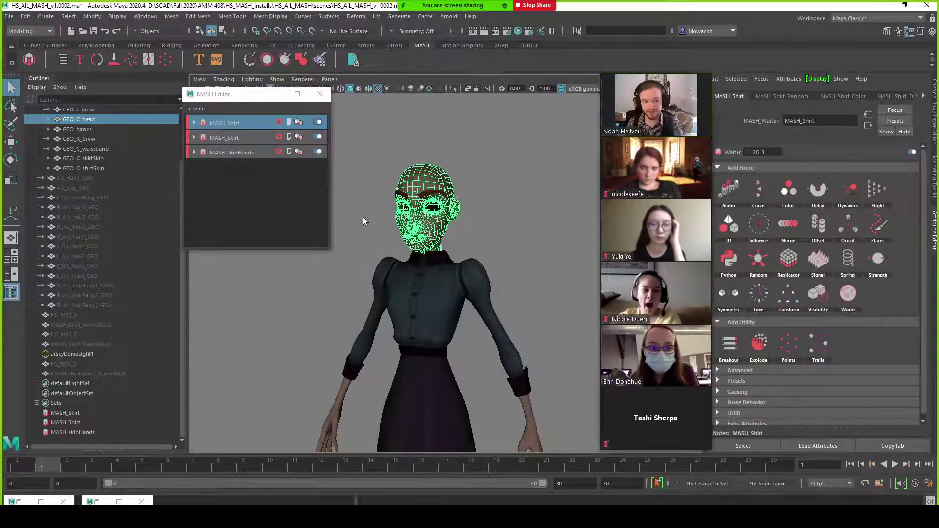
pyautogui.keyDown('alt'); pyautogui.moveTo(359, 218); pyautogui.dragTo(398, 215); pyautogui.keyUp('alt')
pyautogui.click(241, 139)
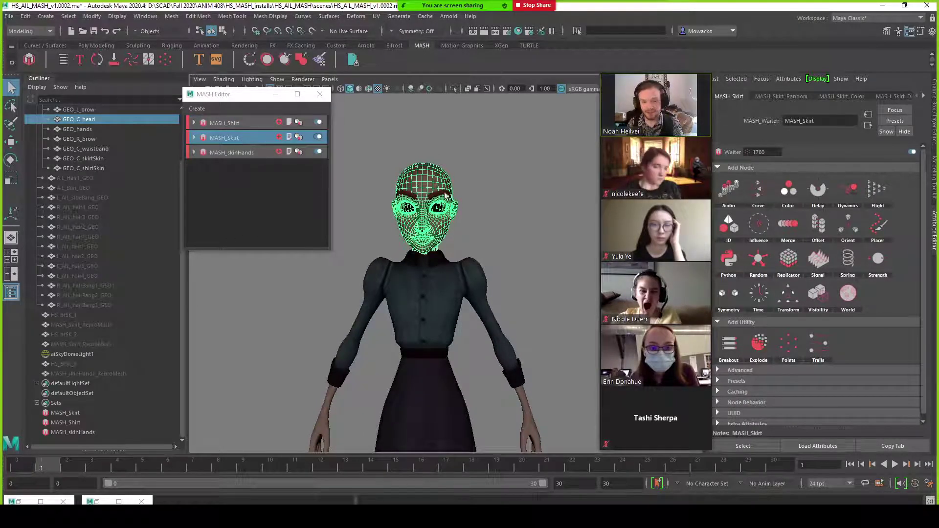
pyautogui.keyDown('alt'); pyautogui.moveTo(424, 181); pyautogui.dragTo(425, 143, button='middle'); pyautogui.keyUp('alt')
pyautogui.moveTo(485, 206)
pyautogui.keyDown('alt'); pyautogui.mouseDown()
pyautogui.moveTo(505, 237)
pyautogui.moveTo(495, 217)
pyautogui.mouseUp(); pyautogui.keyUp('alt')
# Clear the selection, create a polygon plane at the origin and show its channels.
pyautogui.moveTo(671, 68); pyautogui.dragTo(0, 167)
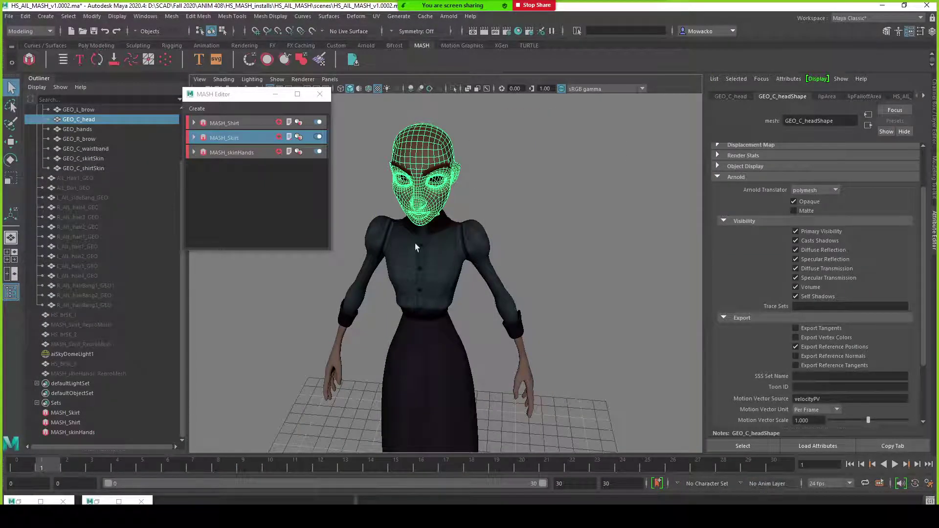
pyautogui.keyDown('alt'); pyautogui.moveTo(404, 224); pyautogui.dragTo(419, 267, button='right'); pyautogui.keyUp('alt')
pyautogui.keyDown('alt'); pyautogui.moveTo(420, 267); pyautogui.dragTo(479, 204, button='middle'); pyautogui.keyUp('alt')
pyautogui.keyDown('alt'); pyautogui.moveTo(480, 203); pyautogui.dragTo(481, 306, button='right'); pyautogui.keyUp('alt')
pyautogui.keyDown('alt'); pyautogui.moveTo(481, 306); pyautogui.dragTo(510, 228, button='middle'); pyautogui.keyUp('alt')
pyautogui.click(529, 324)
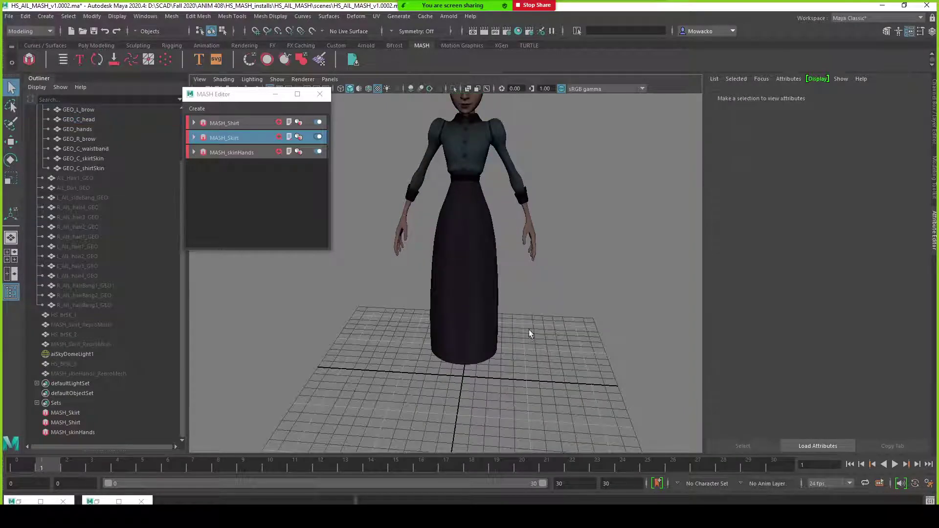
pyautogui.keyDown('alt'); pyautogui.moveTo(529, 324); pyautogui.dragTo(530, 325); pyautogui.keyUp('alt')
pyautogui.click(96, 46)
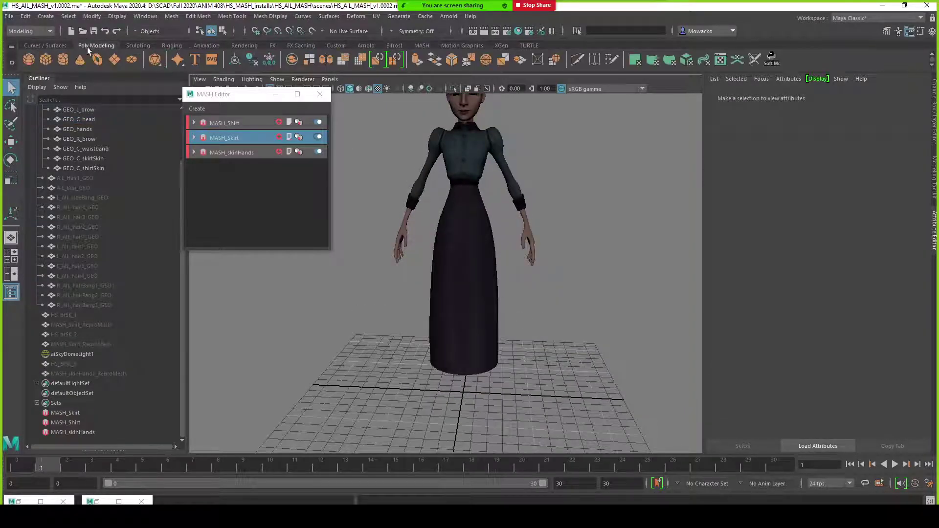
pyautogui.click(111, 61)
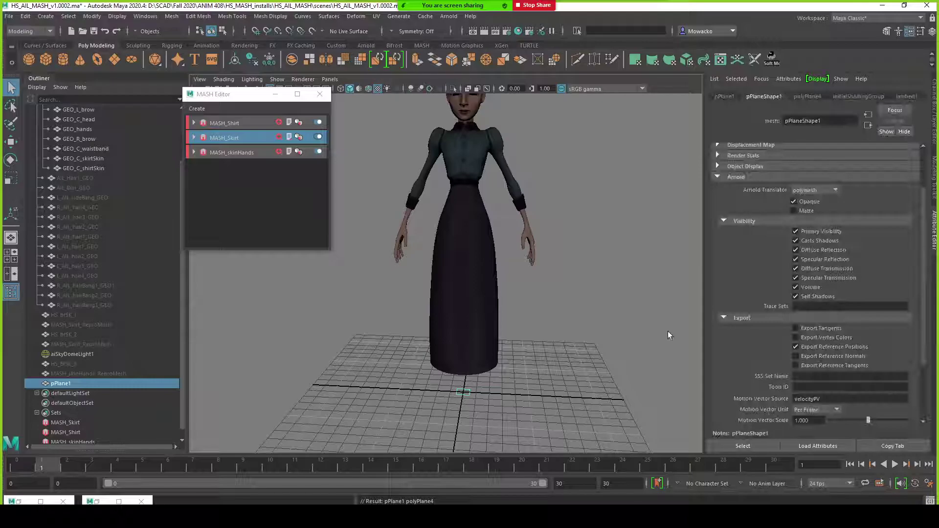
pyautogui.click(933, 101)
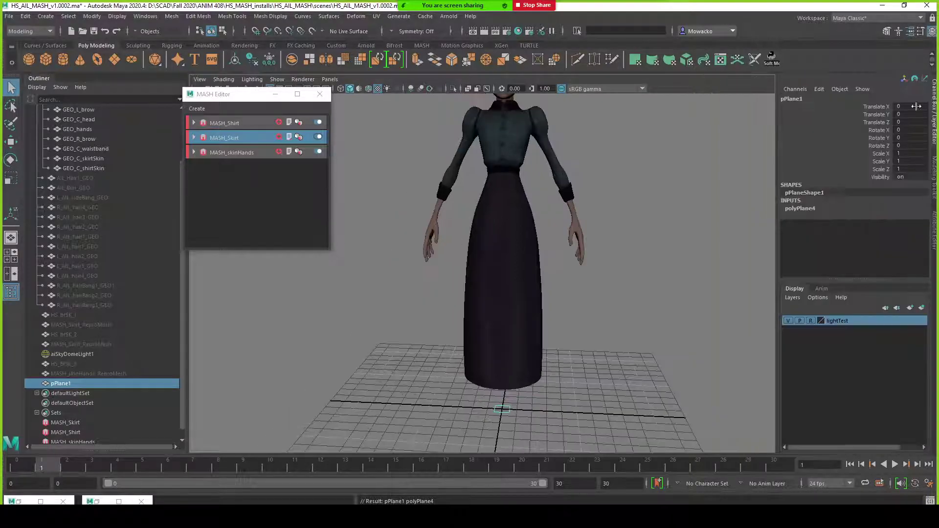
pyautogui.click(791, 208)
# Rename the new plane HS_brSK_4.
pyautogui.keyDown('alt'); pyautogui.moveTo(586, 305); pyautogui.dragTo(504, 279); pyautogui.keyUp('alt')
pyautogui.keyDown('alt'); pyautogui.moveTo(488, 262); pyautogui.dragTo(506, 304, button='right'); pyautogui.keyUp('alt')
pyautogui.doubleClick(70, 386)
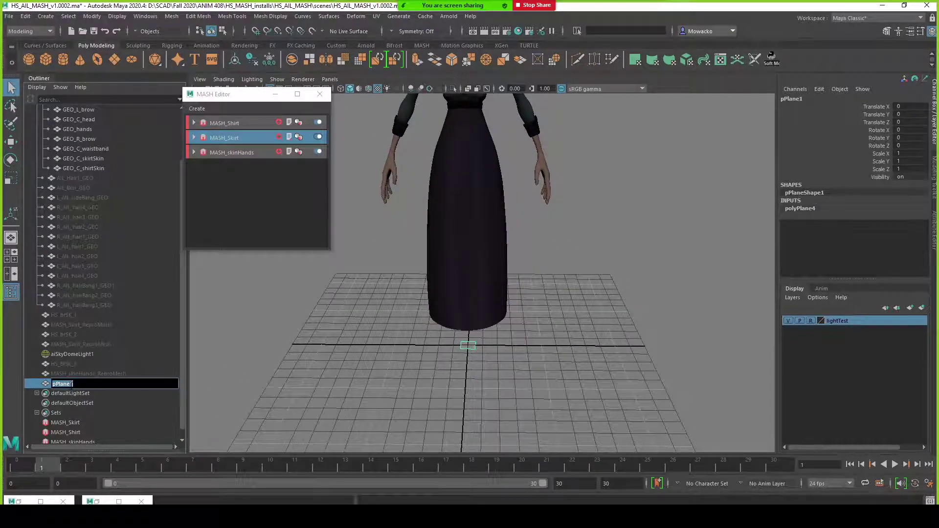
pyautogui.write('H')
pyautogui.press('Return')
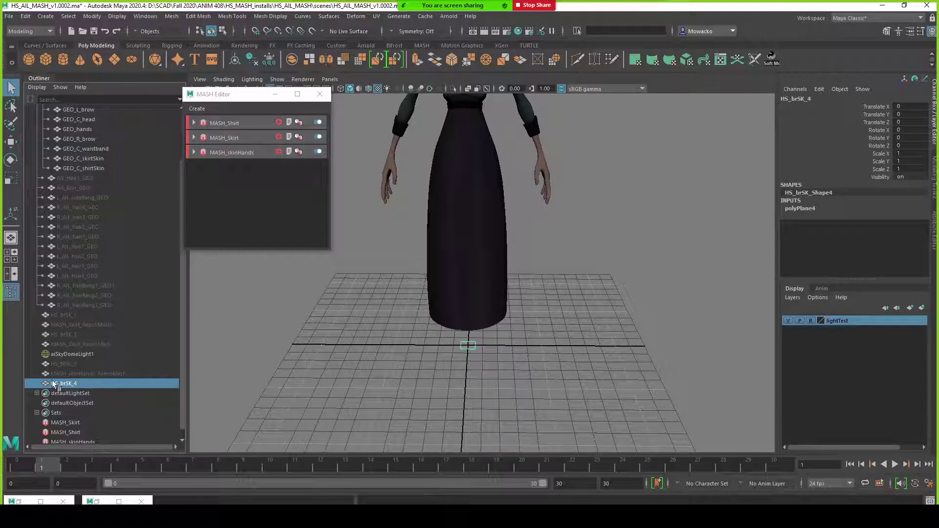
# Create a new MASH network from the HS_brSK_4 plane.
pyautogui.click(422, 46)
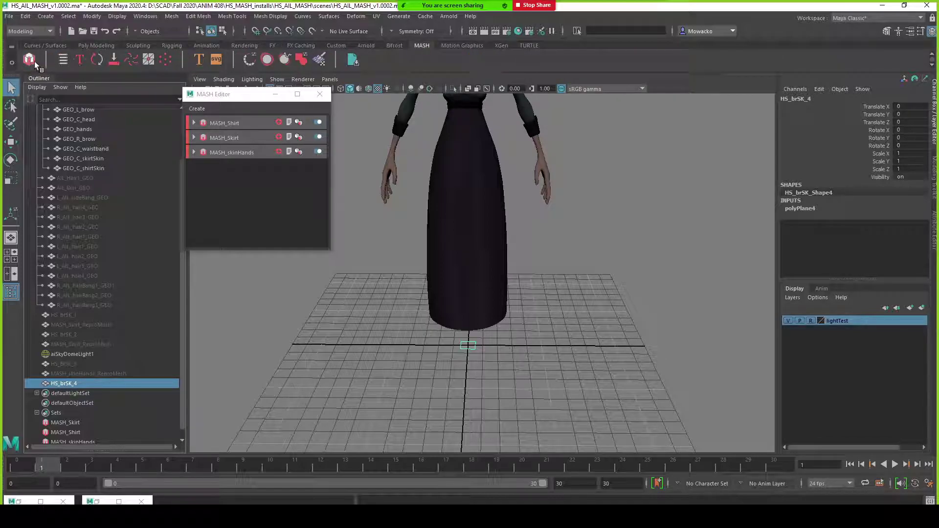
pyautogui.click(199, 108)
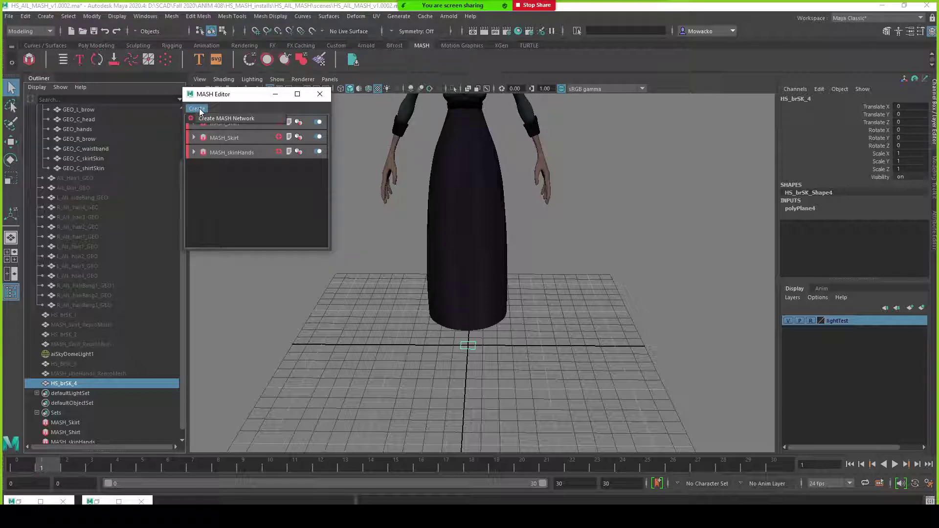
pyautogui.click(202, 117)
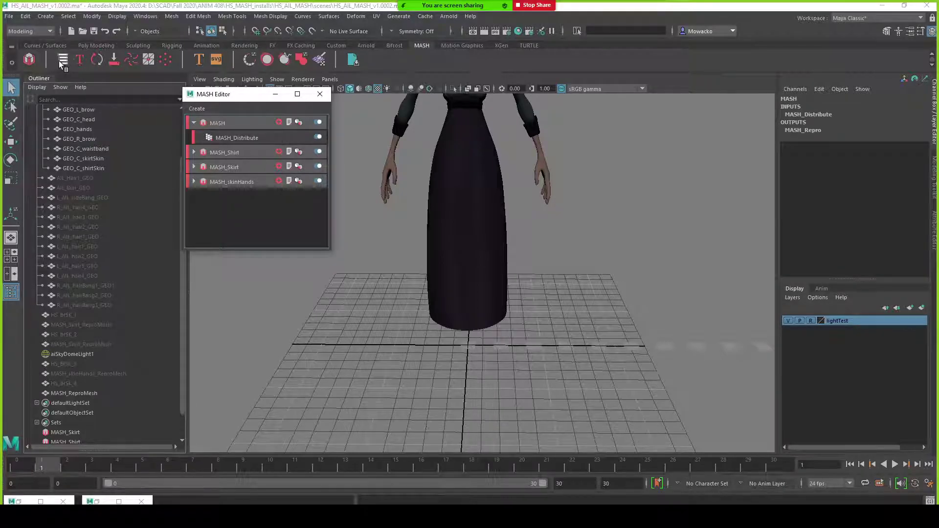
# Expand the MASH_Shirt network's nodes for reference and show the new MASH network's attributes.
pyautogui.moveTo(250, 98); pyautogui.dragTo(269, 109)
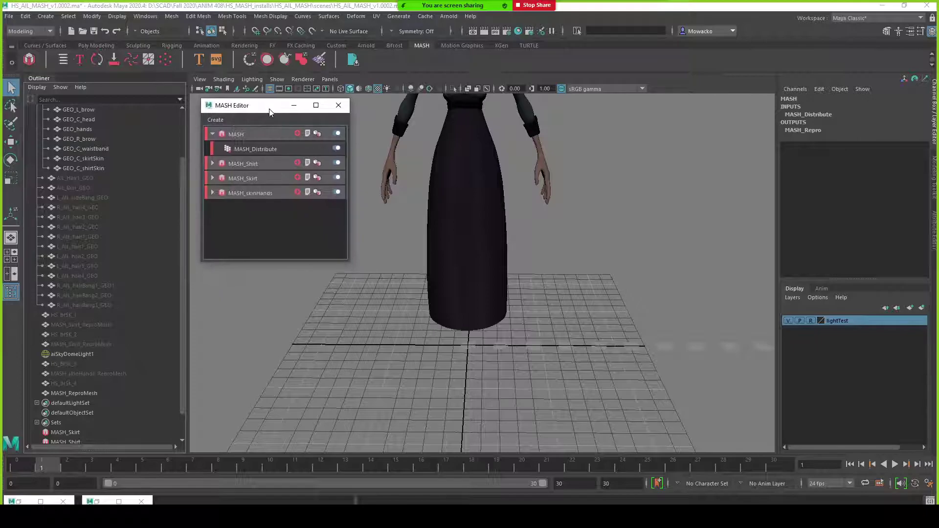
pyautogui.click(214, 163)
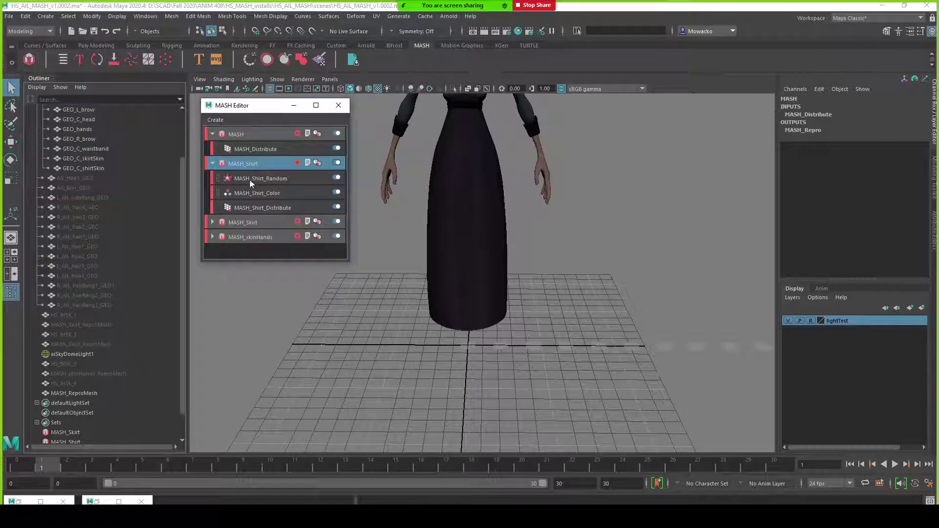
pyautogui.click(63, 63)
pyautogui.click(267, 150)
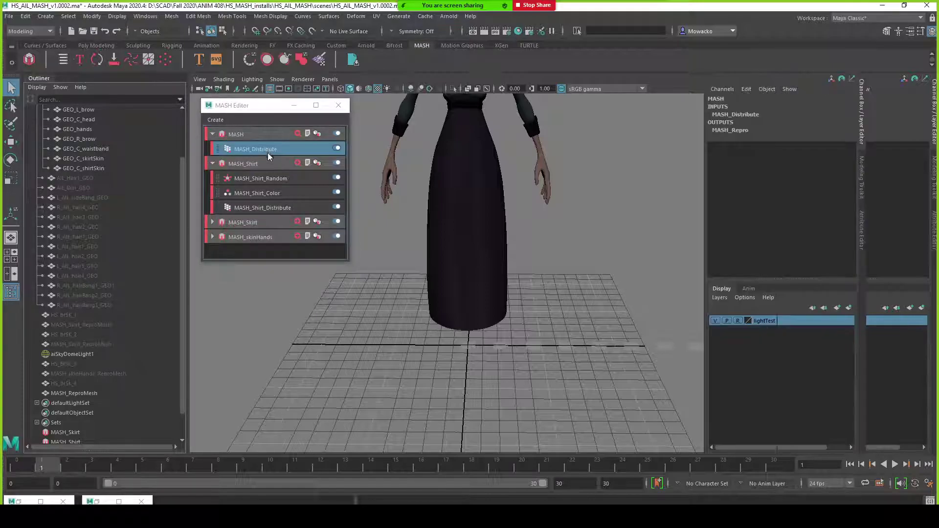
pyautogui.keyDown('alt'); pyautogui.moveTo(569, 272); pyautogui.dragTo(643, 278); pyautogui.keyUp('alt')
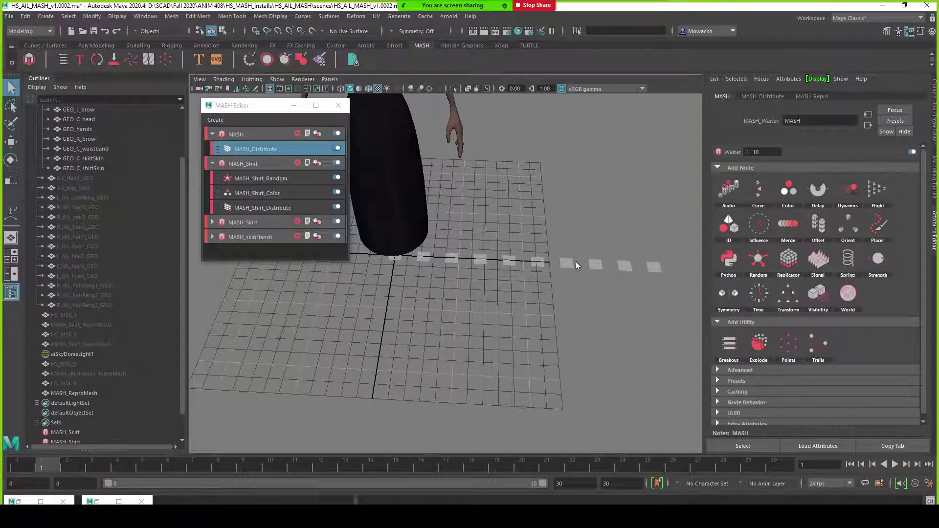
pyautogui.keyDown('alt'); pyautogui.moveTo(595, 267); pyautogui.dragTo(499, 237); pyautogui.keyUp('alt')
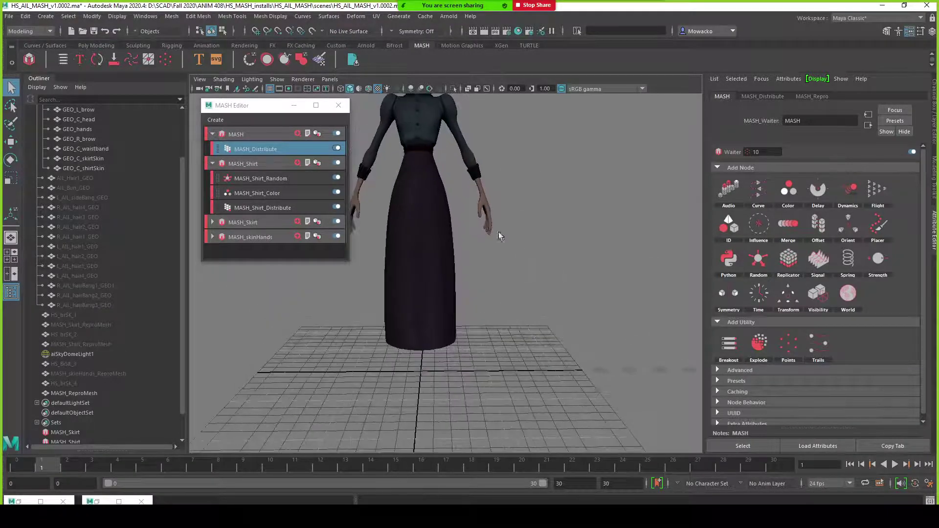
# Set the distribution type of the new network's MASH_Distribute node to Mesh.
pyautogui.click(264, 152)
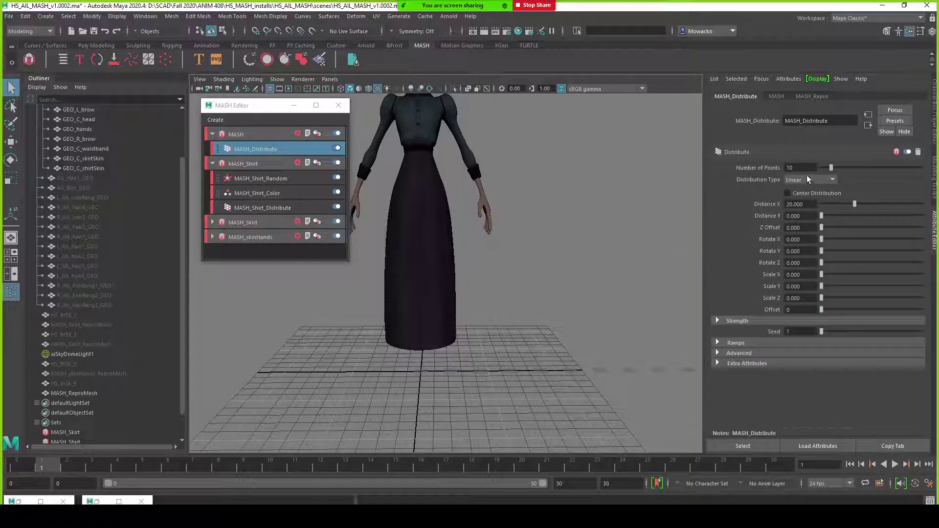
pyautogui.click(794, 180)
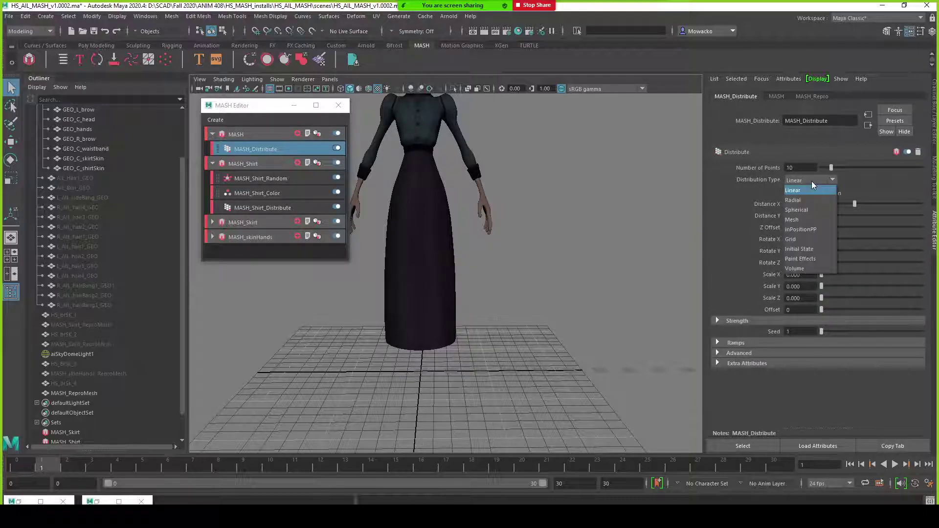
pyautogui.click(798, 225)
# Rename the GEO_C_head mesh GEO_C_headSkin.
pyautogui.scroll(2, 130, 225)
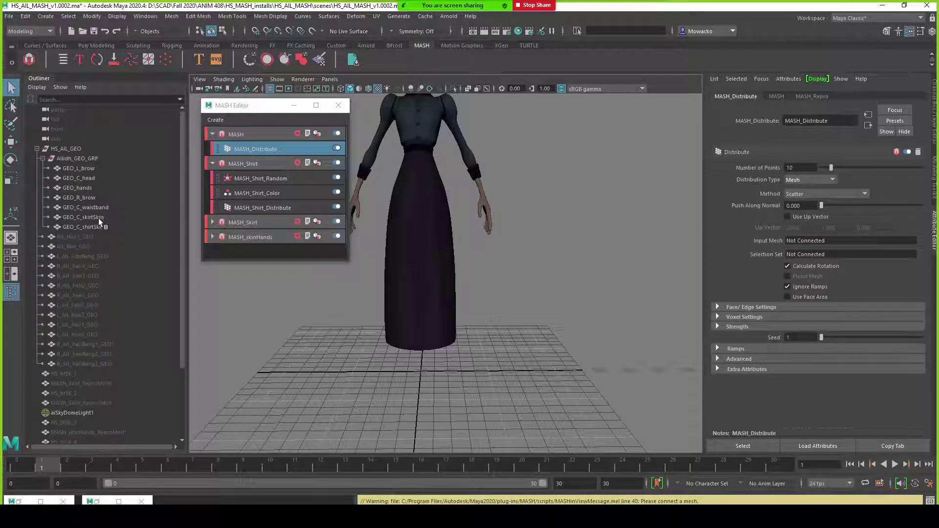
pyautogui.doubleClick(94, 179)
pyautogui.write('Skin')
pyautogui.press('Return')
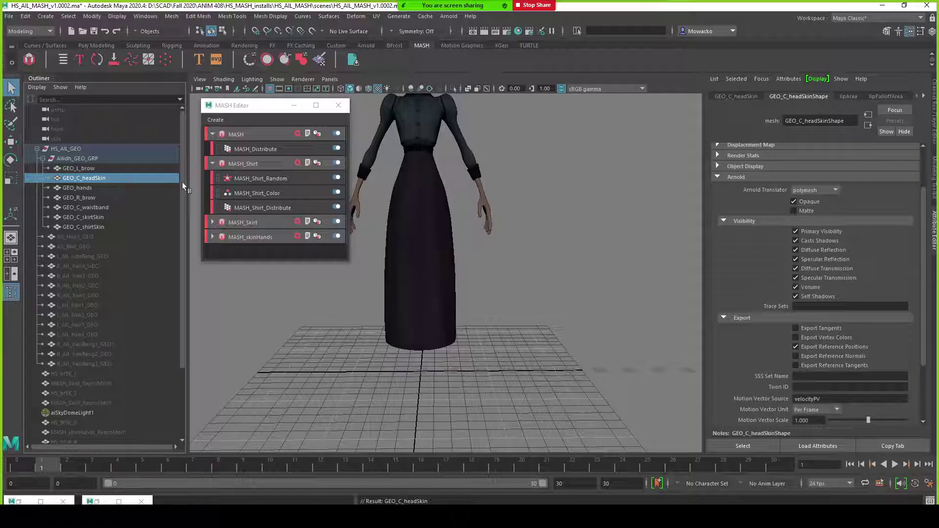
# Set the MASH_Distribute method to Face Centre and connect GEO_C_headSkin as its input mesh.
pyautogui.click(264, 148)
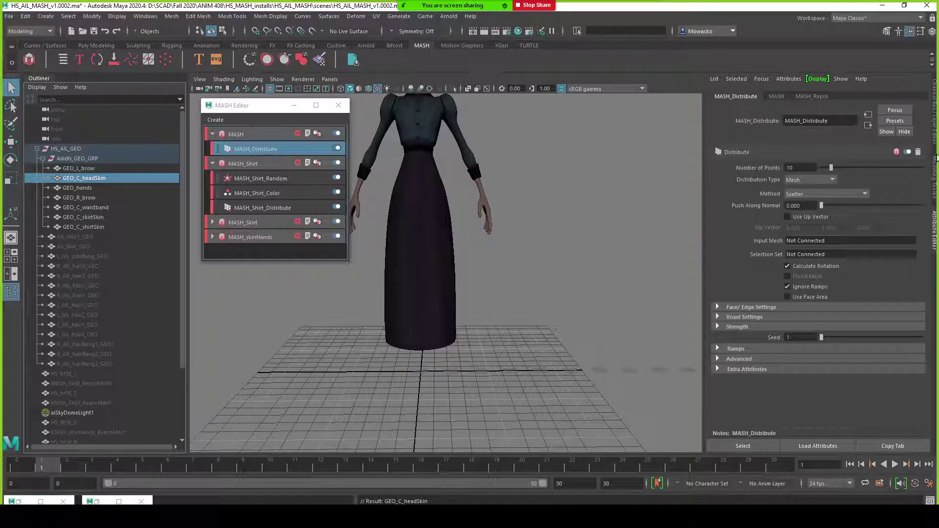
pyautogui.click(820, 194)
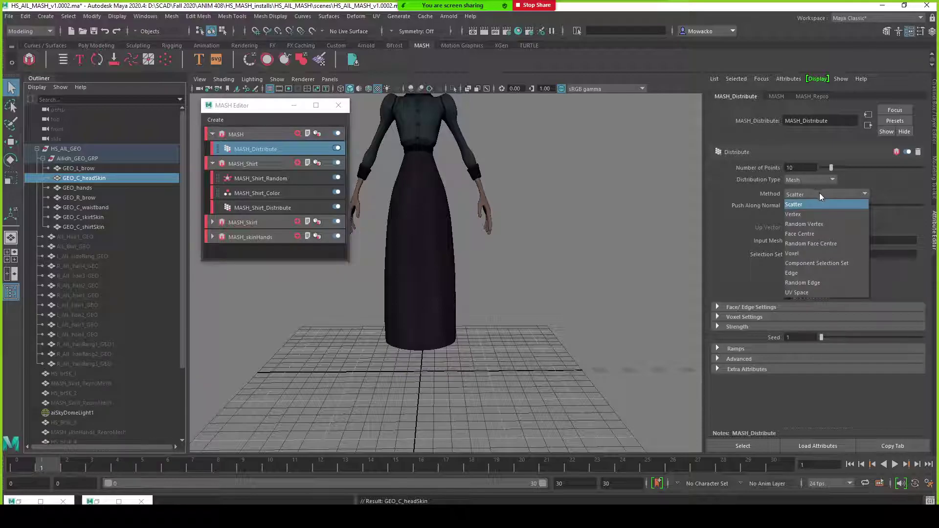
pyautogui.click(813, 234)
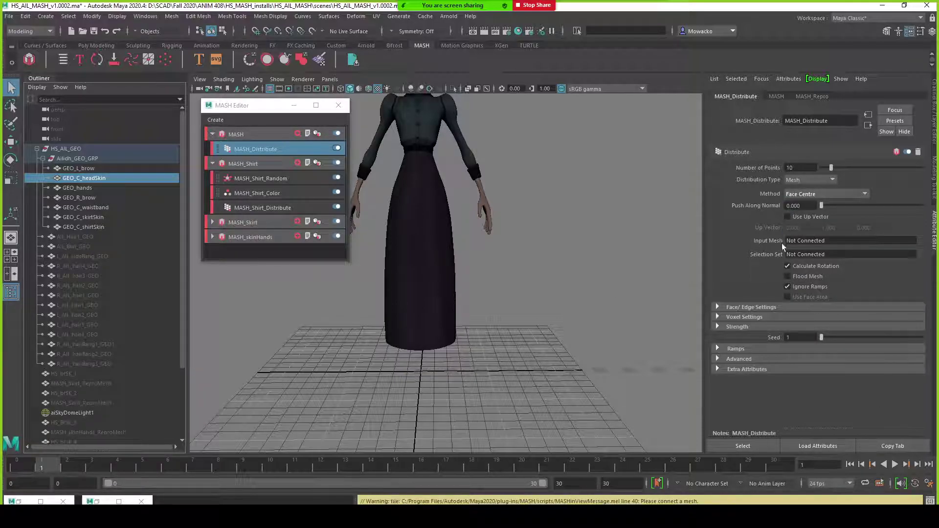
pyautogui.moveTo(90, 183); pyautogui.dragTo(806, 241, button='middle')
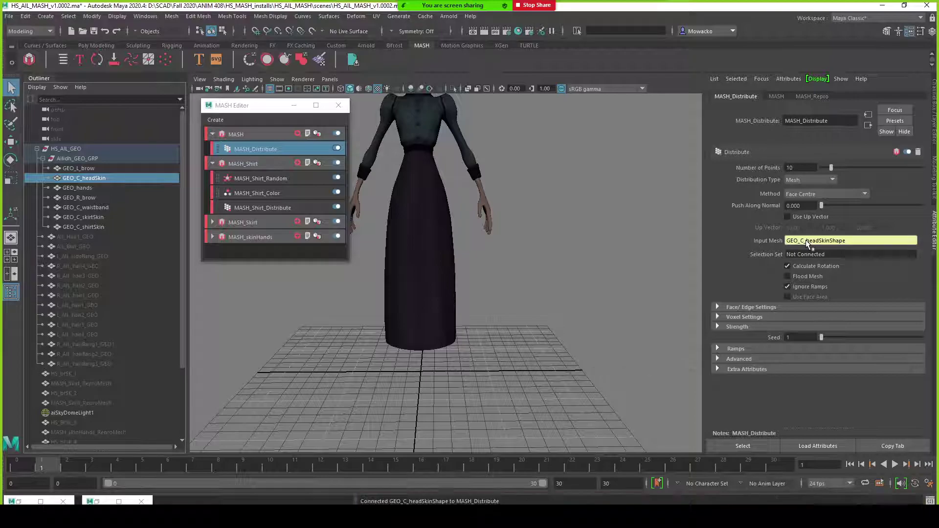
# Enable Use Up Vector on MASH_Distribute and set Push Along Normal to 0.02.
pyautogui.keyDown('alt'); pyautogui.moveTo(508, 155); pyautogui.dragTo(503, 419, button='middle'); pyautogui.keyUp('alt')
pyautogui.scroll(3, 559, 234)
pyautogui.scroll(2, 508, 184)
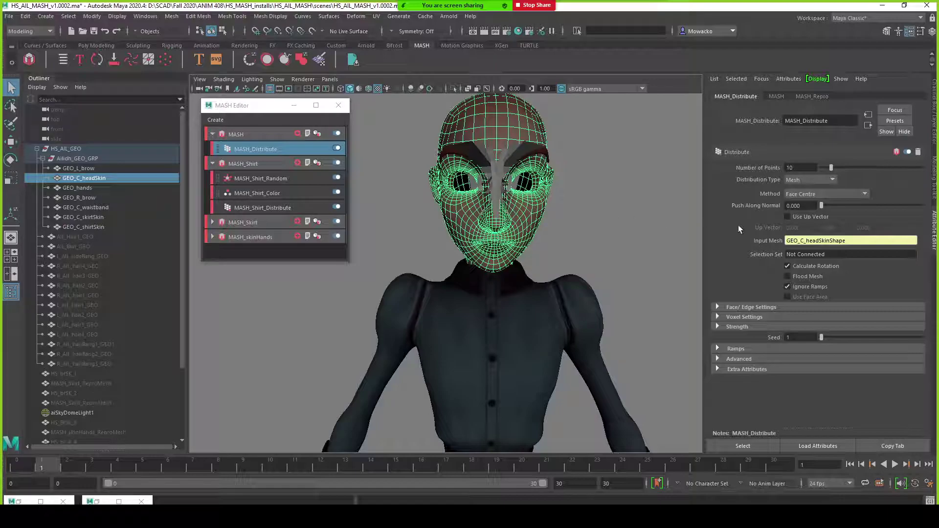
pyautogui.click(788, 216)
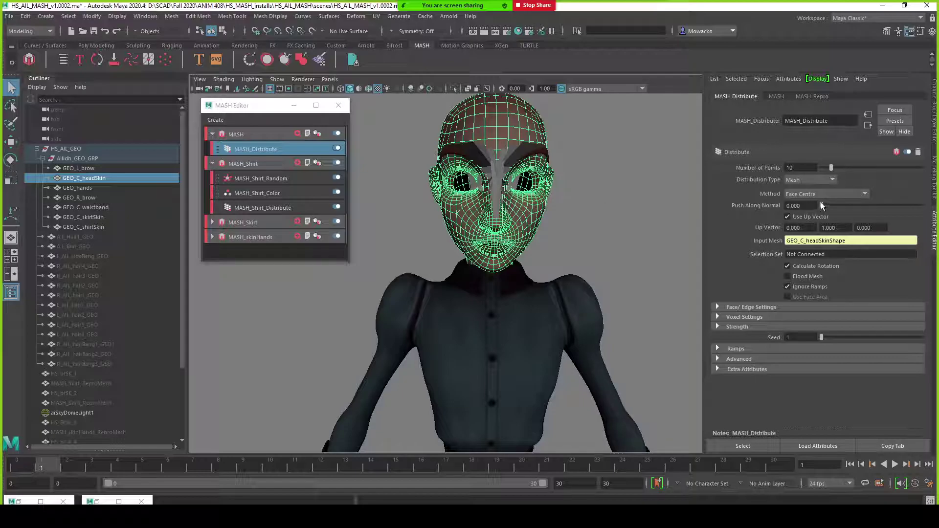
pyautogui.click(797, 205)
pyautogui.write('0.03')
pyautogui.press('Return')
pyautogui.keyDown('ctrl'); pyautogui.moveTo(725, 206); pyautogui.dragTo(723, 205); pyautogui.keyUp('ctrl')
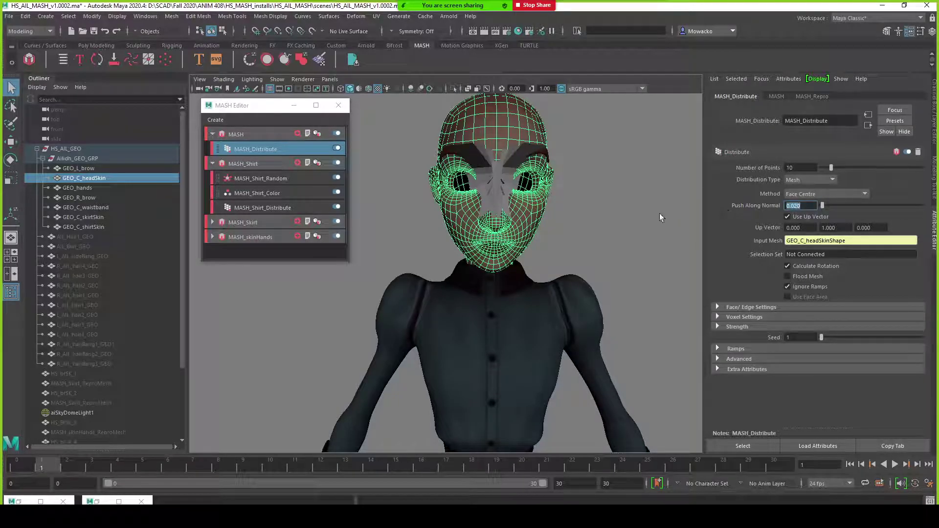
# Enable scaling in the Face/Edge Settings of MASH_Distribute and check the planes around the face.
pyautogui.click(718, 307)
pyautogui.click(790, 319)
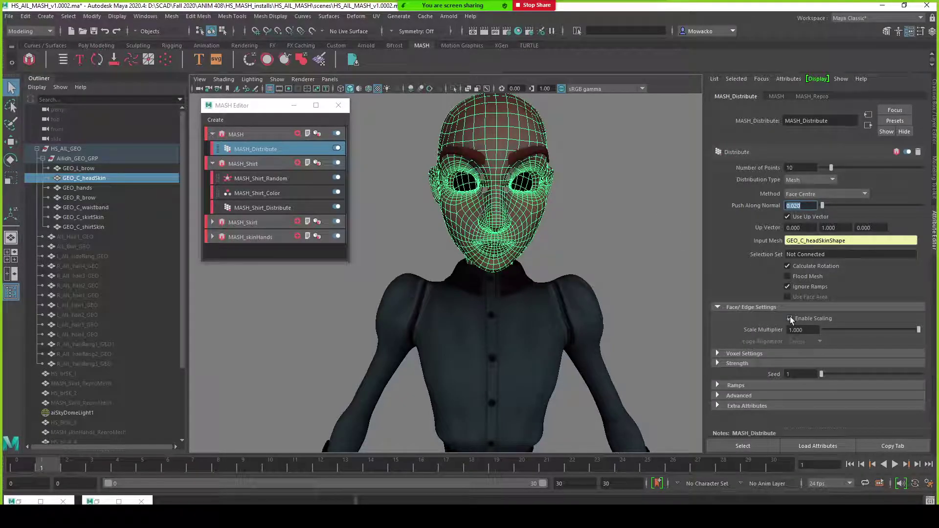
pyautogui.scroll(6, 513, 305)
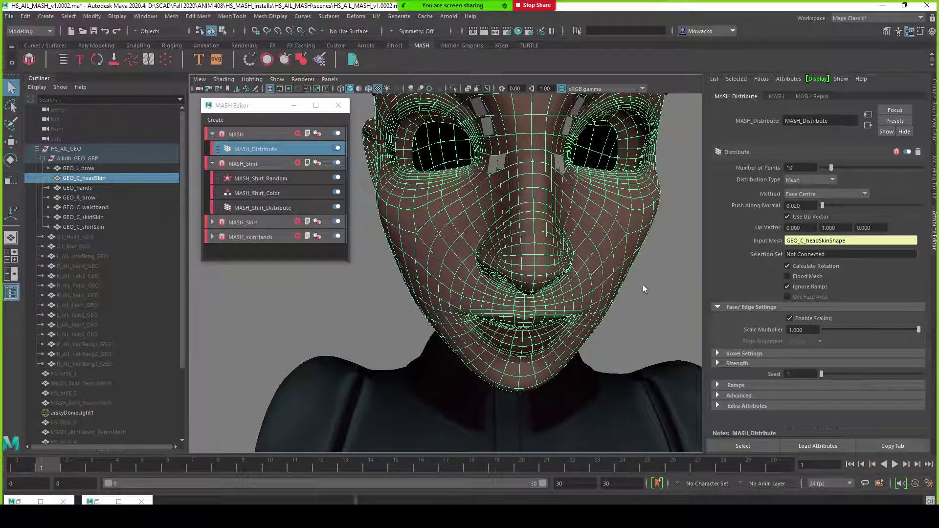
pyautogui.scroll(-6, 594, 262)
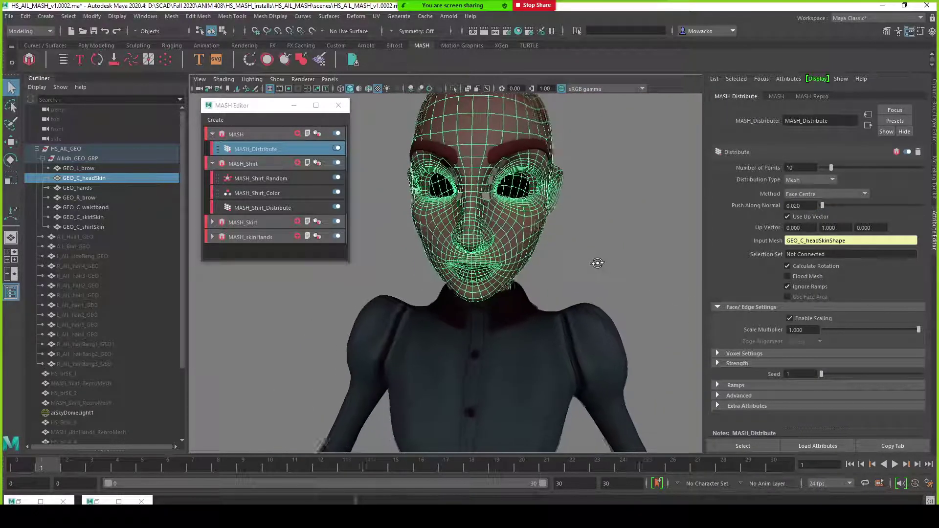
pyautogui.keyDown('alt'); pyautogui.moveTo(598, 264); pyautogui.dragTo(559, 382); pyautogui.keyUp('alt')
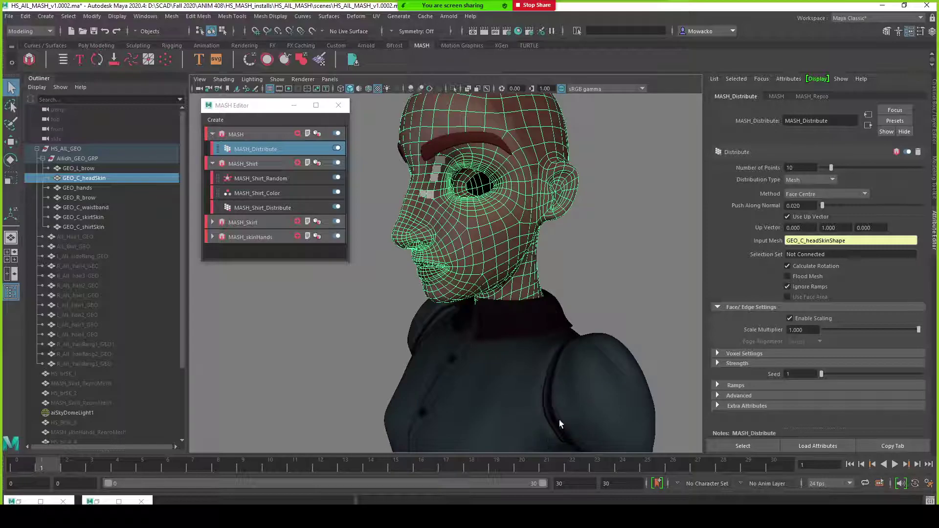
pyautogui.keyDown('alt'); pyautogui.moveTo(490, 282); pyautogui.dragTo(580, 250); pyautogui.keyUp('alt')
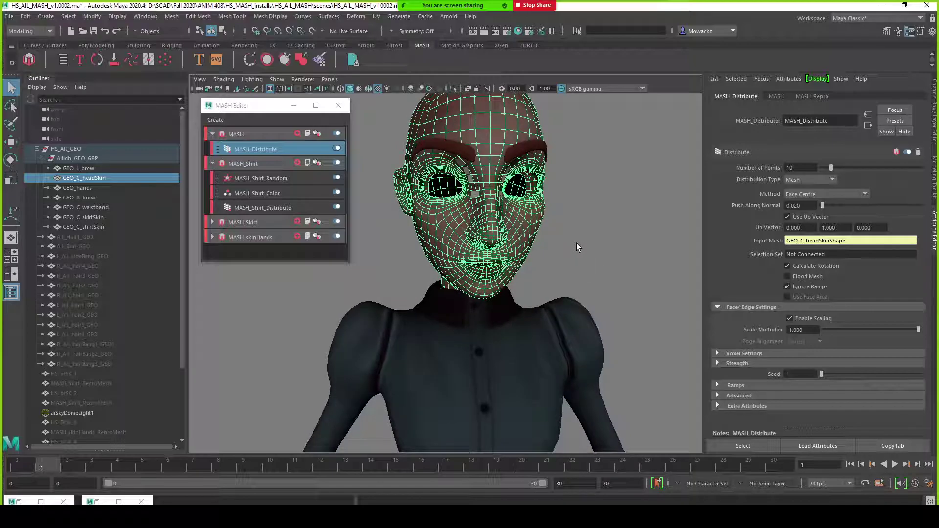
# Turn on Flood Mesh for the head distribution and set the scale multiplier to 2.5.
pyautogui.click(787, 277)
pyautogui.scroll(-2, 530, 254)
pyautogui.keyDown('alt'); pyautogui.moveTo(530, 253); pyautogui.dragTo(549, 225); pyautogui.keyUp('alt')
pyautogui.click(812, 331)
pyautogui.write('2.5')
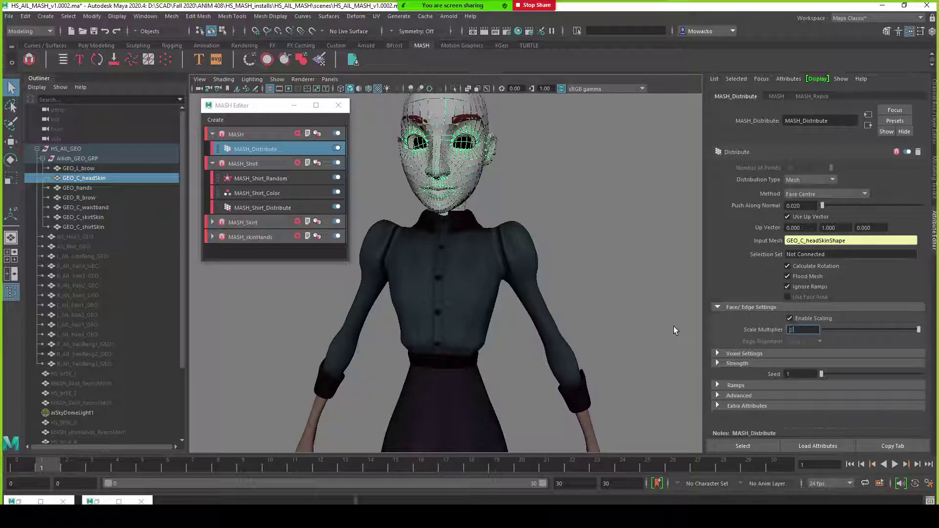
pyautogui.press('Return')
# Rename the new MASH network MASH_skinHead.
pyautogui.keyDown('alt'); pyautogui.moveTo(514, 224); pyautogui.dragTo(514, 231); pyautogui.keyUp('alt')
pyautogui.keyDown('alt'); pyautogui.moveTo(513, 231); pyautogui.dragTo(521, 258, button='middle'); pyautogui.keyUp('alt')
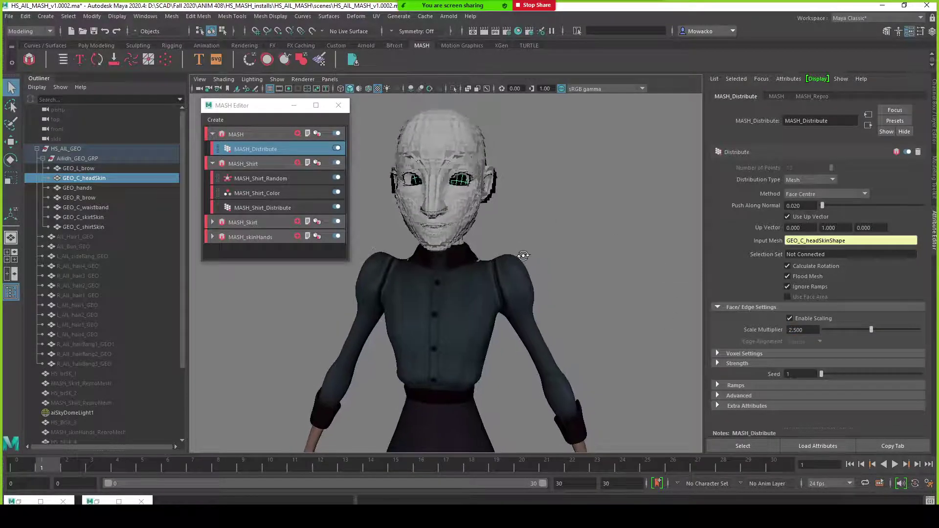
pyautogui.keyDown('alt'); pyautogui.moveTo(521, 258); pyautogui.dragTo(540, 259); pyautogui.keyUp('alt')
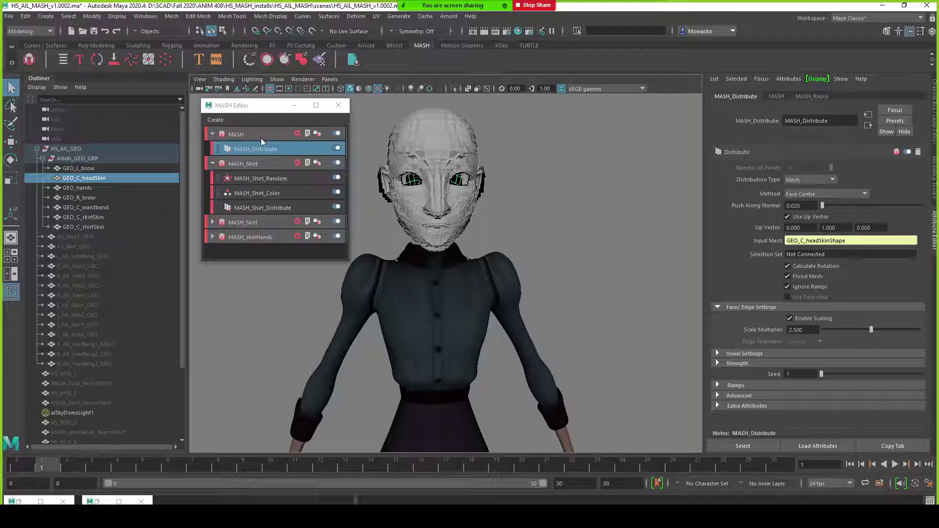
pyautogui.click(261, 136)
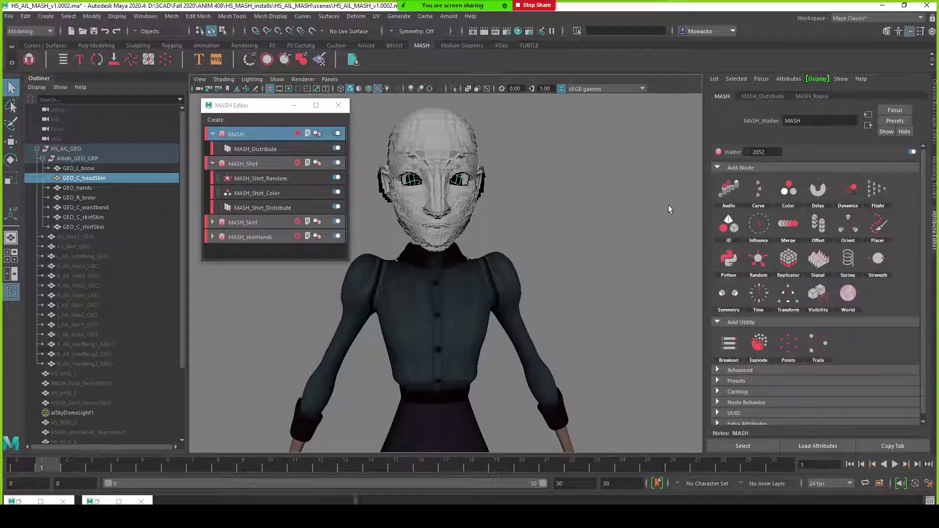
pyautogui.doubleClick(251, 135)
pyautogui.write('MASH_')
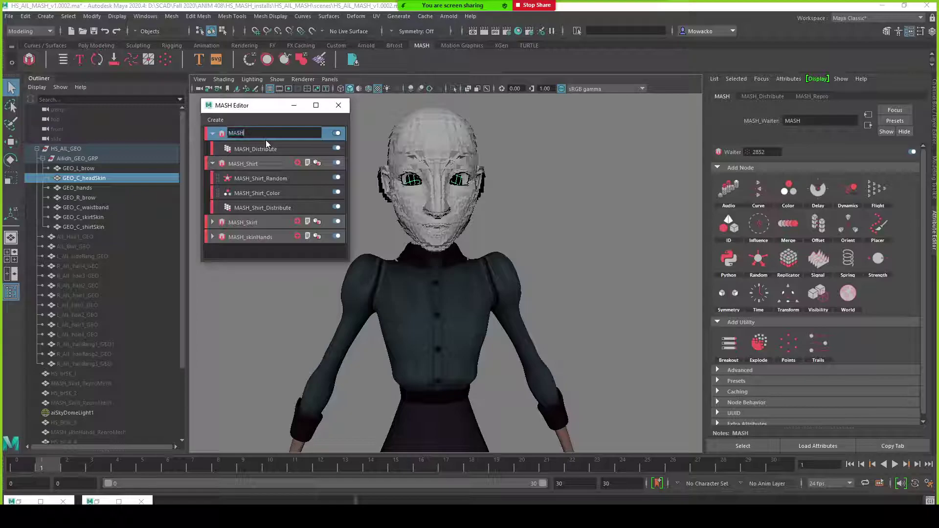
pyautogui.write('skinHead')
pyautogui.press('Return')
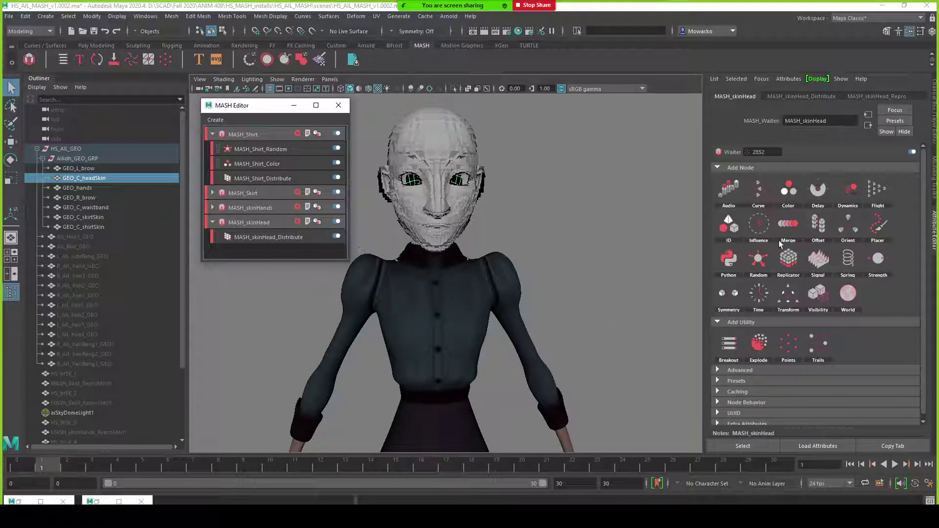
# Add a Color node to the MASH_skinHead network.
pyautogui.scroll(3, 563, 225)
pyautogui.scroll(2, 559, 225)
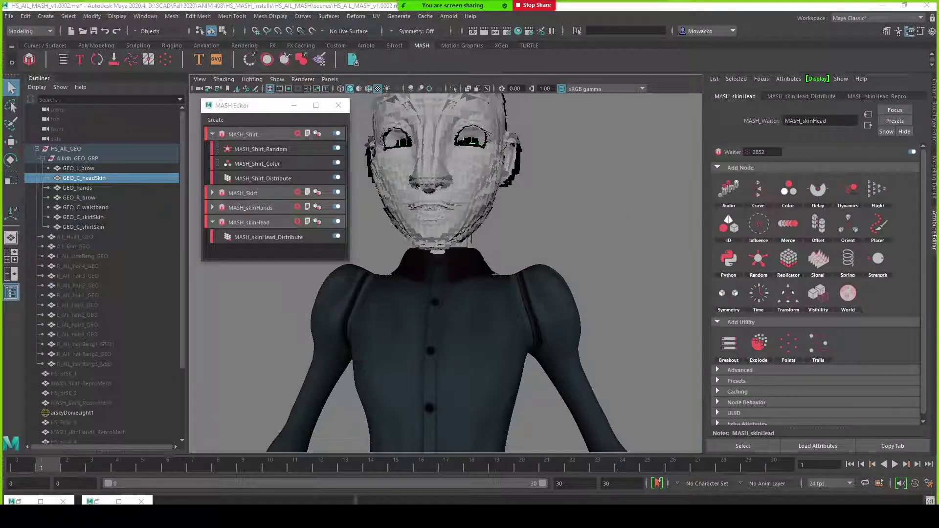
pyautogui.keyDown('alt'); pyautogui.moveTo(567, 201); pyautogui.dragTo(560, 211); pyautogui.keyUp('alt')
pyautogui.keyDown('alt'); pyautogui.moveTo(561, 211); pyautogui.dragTo(583, 194, button='middle'); pyautogui.keyUp('alt')
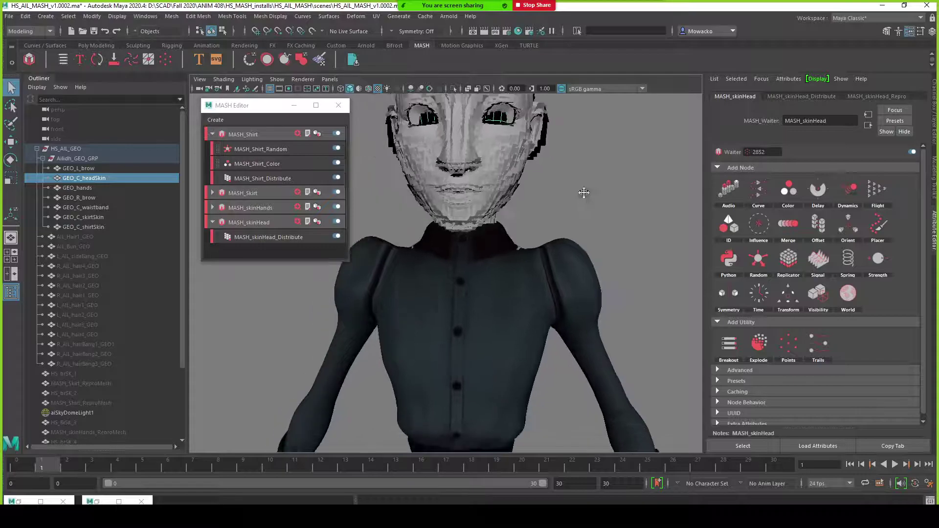
pyautogui.click(796, 200)
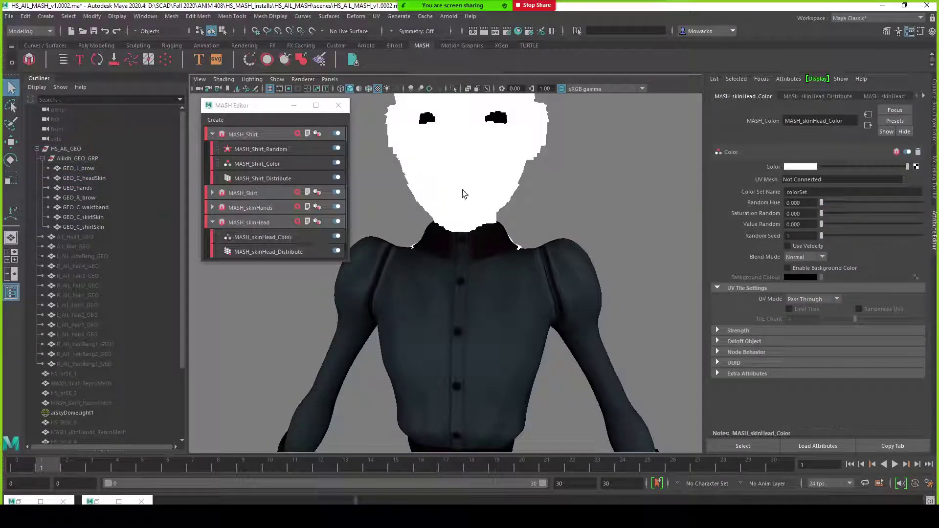
# Connect GEO_C_headSkin as the UV mesh of the MASH_skinHead_Color node.
pyautogui.keyDown('alt'); pyautogui.moveTo(465, 192); pyautogui.dragTo(473, 204); pyautogui.keyUp('alt')
pyautogui.keyDown('alt'); pyautogui.moveTo(531, 181); pyautogui.dragTo(544, 238, button='middle'); pyautogui.keyUp('alt')
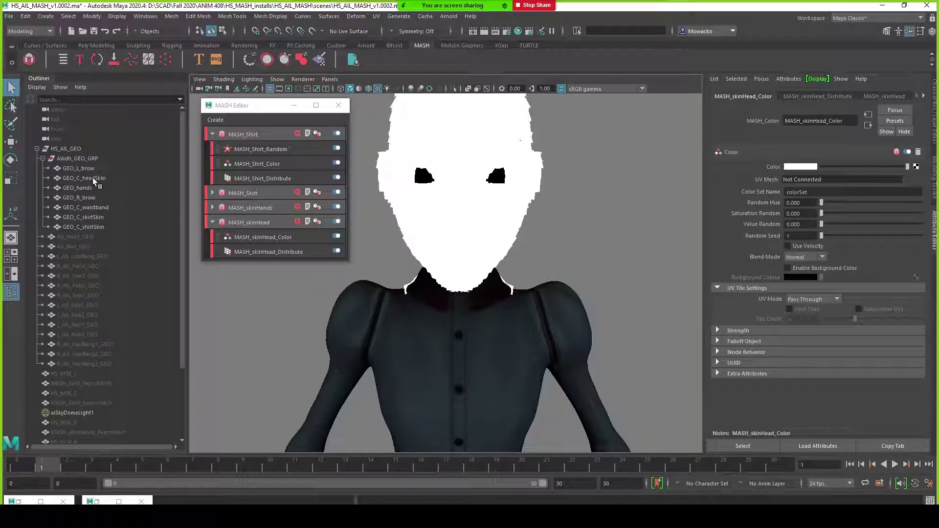
pyautogui.moveTo(93, 178); pyautogui.dragTo(814, 180, button='middle')
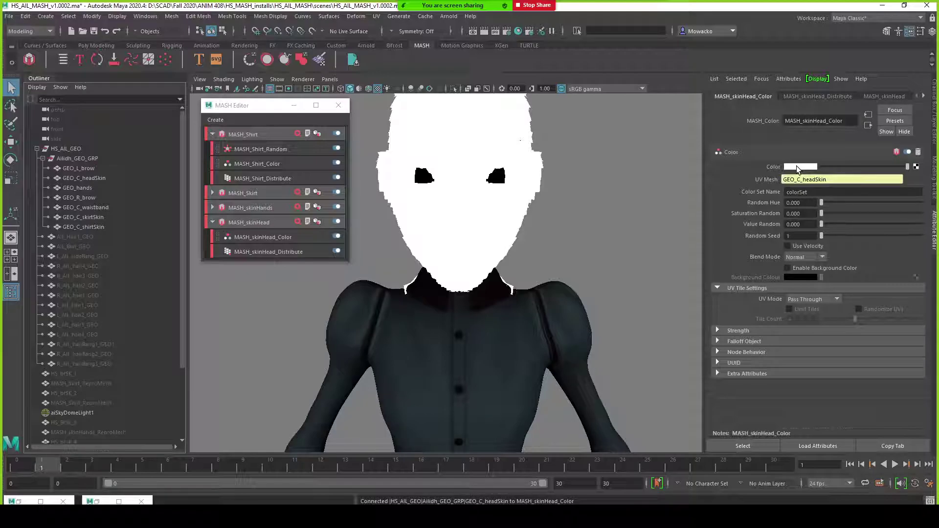
# Open the Hypershade textures and connect the skinHead texture to the color of MASH_skinHead_Color.
pyautogui.click(518, 31)
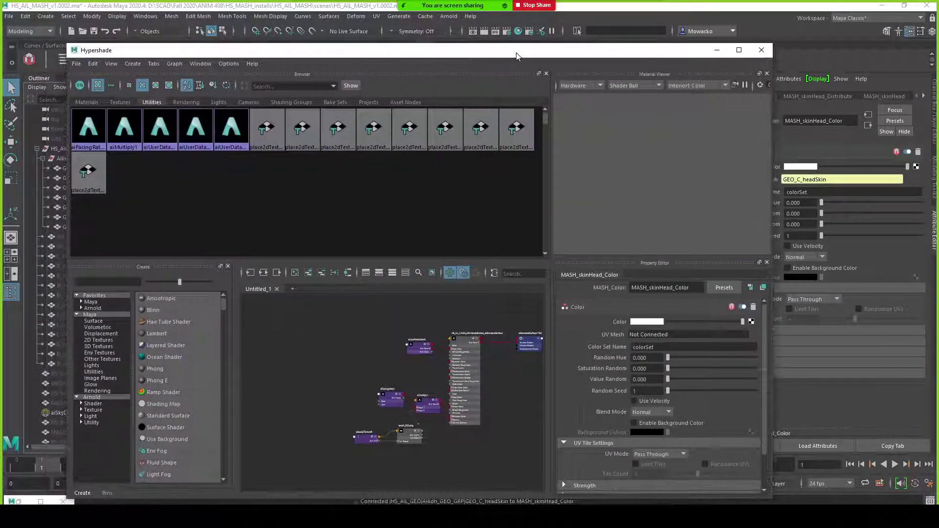
pyautogui.click(120, 102)
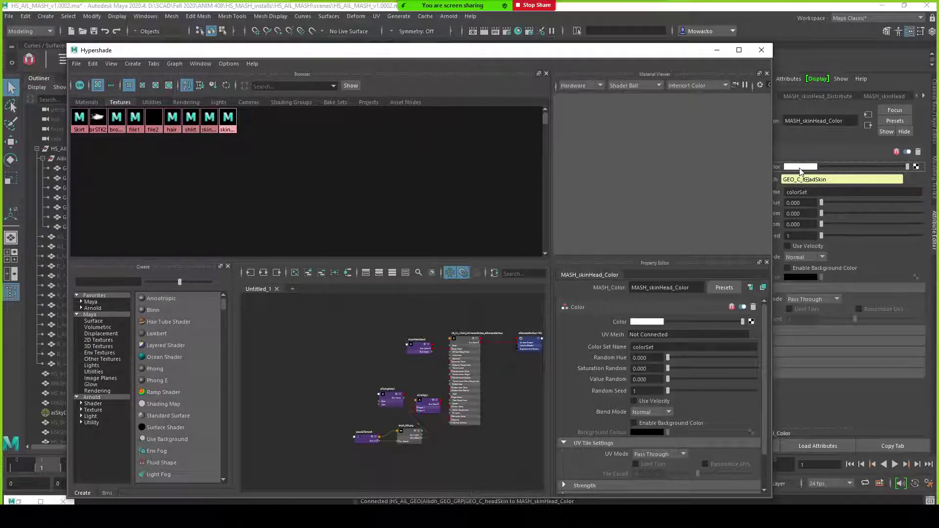
pyautogui.moveTo(804, 171); pyautogui.dragTo(800, 168, button='middle')
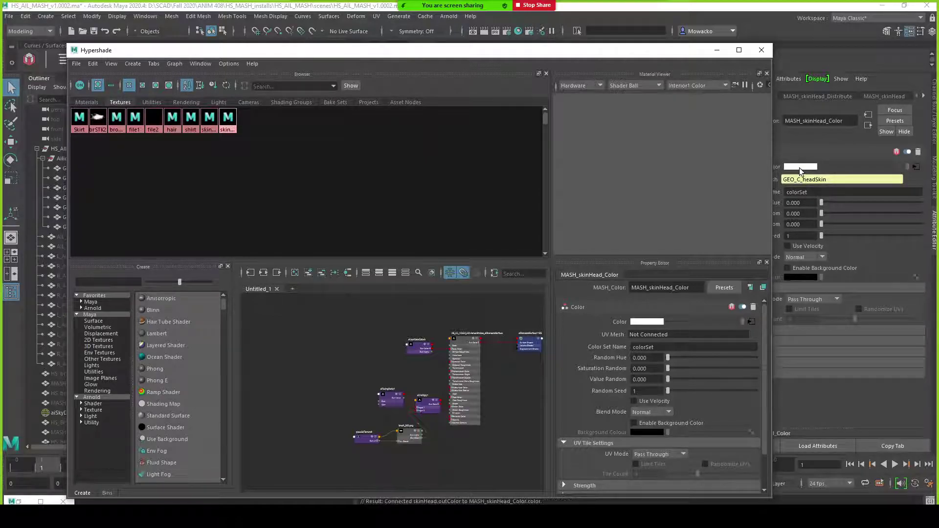
# Set the Color Set Name of MASH_skinHead_Color to colorSetSkinHead.
pyautogui.click(718, 52)
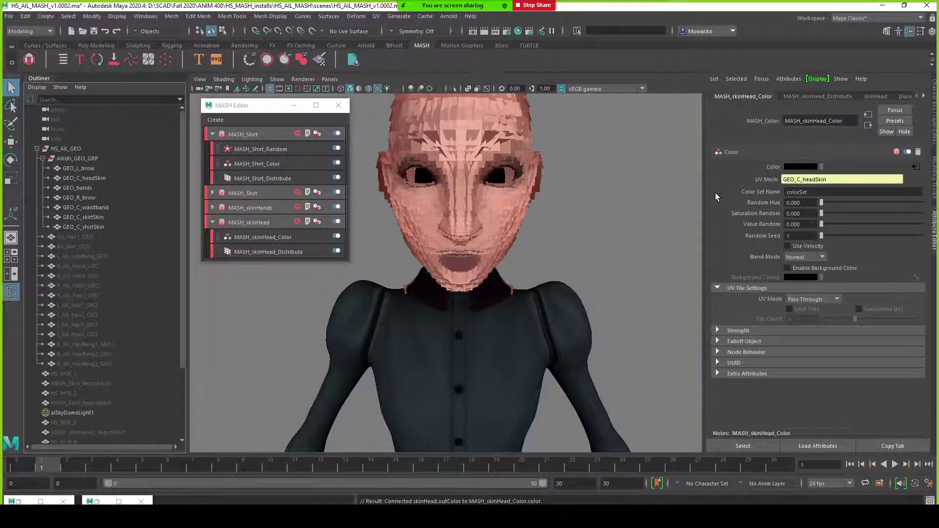
pyautogui.click(810, 193)
pyautogui.write('SkinHead')
pyautogui.press('Return')
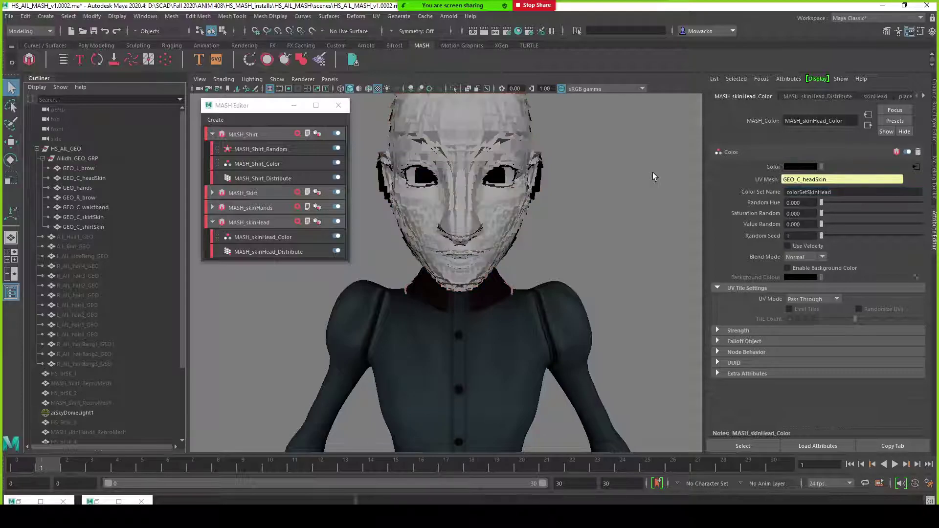
# Select the head's MASH_skinHead_ReproMesh and turn off Opaque in its shape's Arnold settings.
pyautogui.click(483, 211)
pyautogui.keyDown('alt'); pyautogui.moveTo(617, 244); pyautogui.dragTo(584, 237); pyautogui.keyUp('alt')
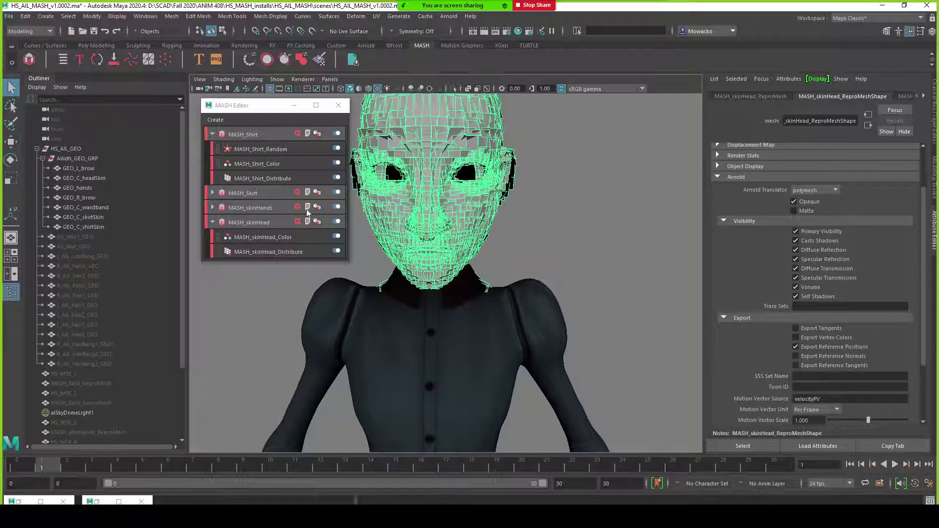
pyautogui.scroll(-3, 117, 366)
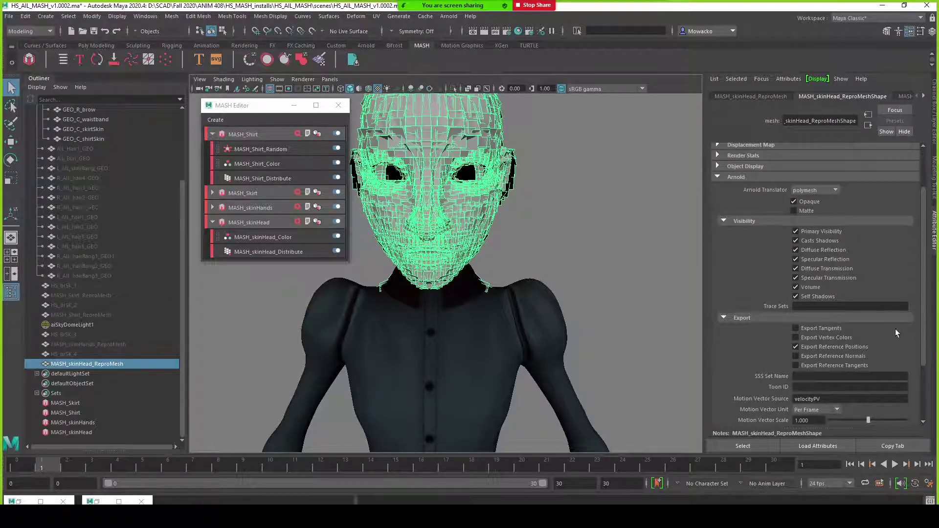
pyautogui.click(794, 201)
# Assign a new aiStandardSurface material to the MASH head mesh and set its specular weight to 0.
pyautogui.keyDown('alt'); pyautogui.moveTo(581, 266); pyautogui.dragTo(557, 240); pyautogui.keyUp('alt')
pyautogui.moveTo(557, 240); pyautogui.dragTo(641, 416, button='right')
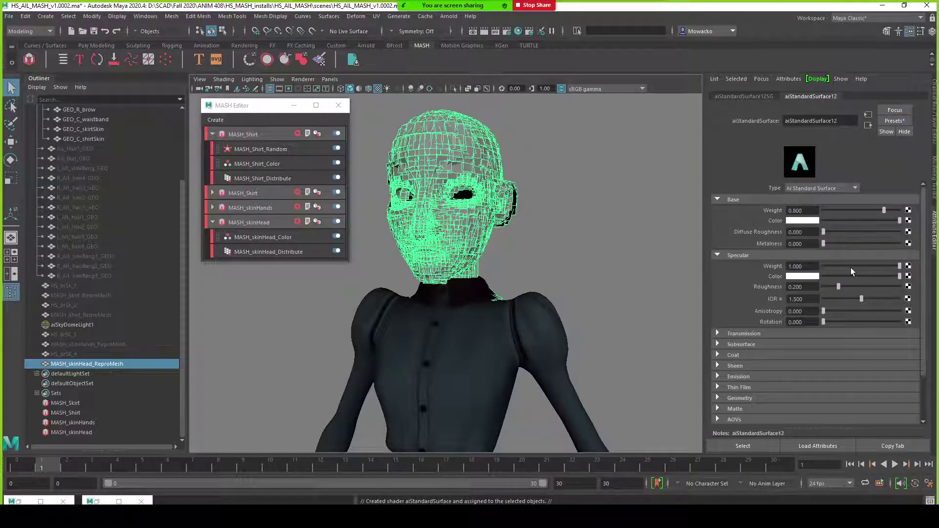
pyautogui.click(718, 398)
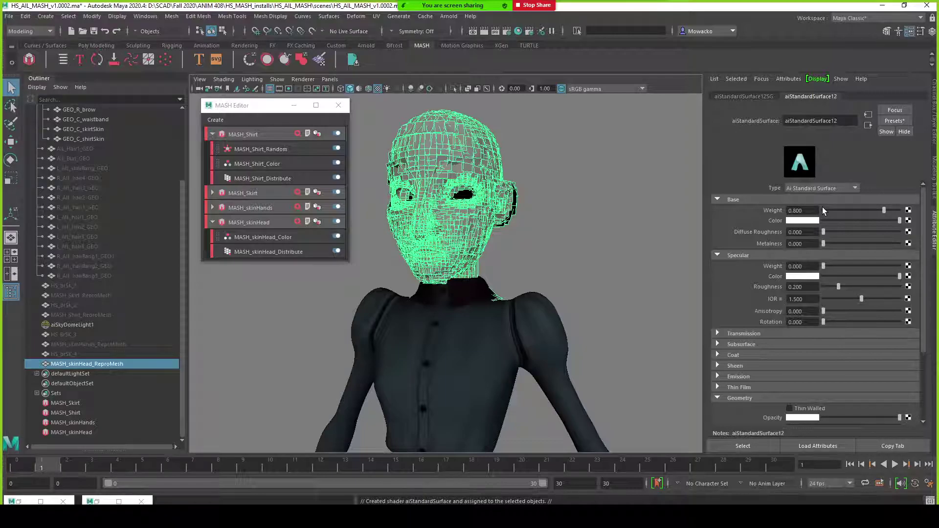
pyautogui.keyDown('alt'); pyautogui.moveTo(576, 157); pyautogui.dragTo(595, 169); pyautogui.keyUp('alt')
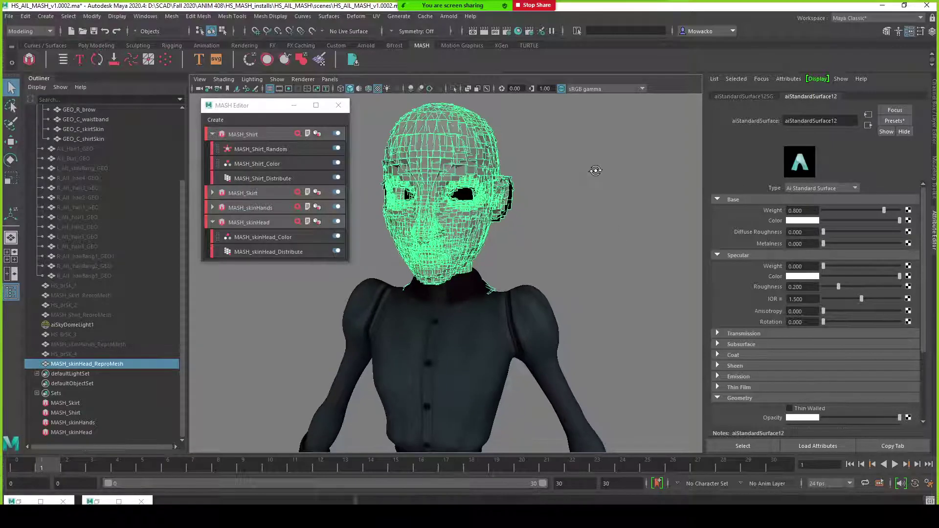
pyautogui.keyDown('alt'); pyautogui.moveTo(604, 230); pyautogui.dragTo(590, 226, button='middle'); pyautogui.keyUp('alt')
# Rename the head's new material HS_AIL_MASH_skinHeadStroke_aiStandardSurface.
pyautogui.click(845, 124)
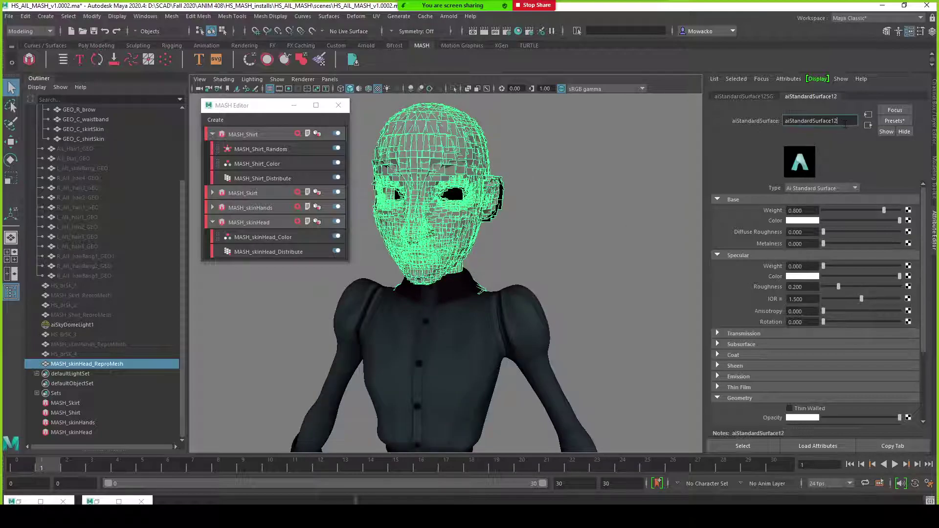
pyautogui.press('BackSpace')
pyautogui.press('BackSpace')
pyautogui.write('HS_AIL_MASH_skinHeadStroke_')
pyautogui.press('Return')
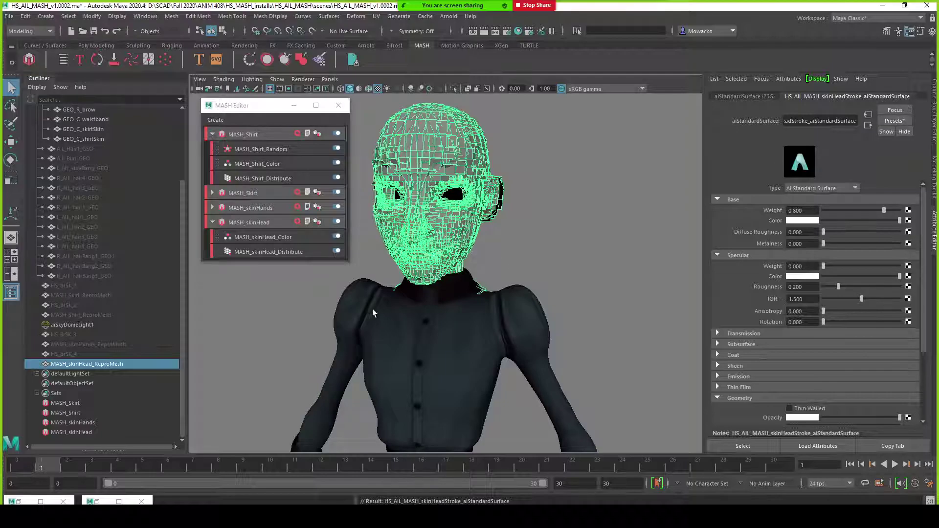
# Reopen the Hypershade and graph the network of the HS_AIL_MASH_skinHeadStroke_aiStandardSurface material.
pyautogui.click(18, 501)
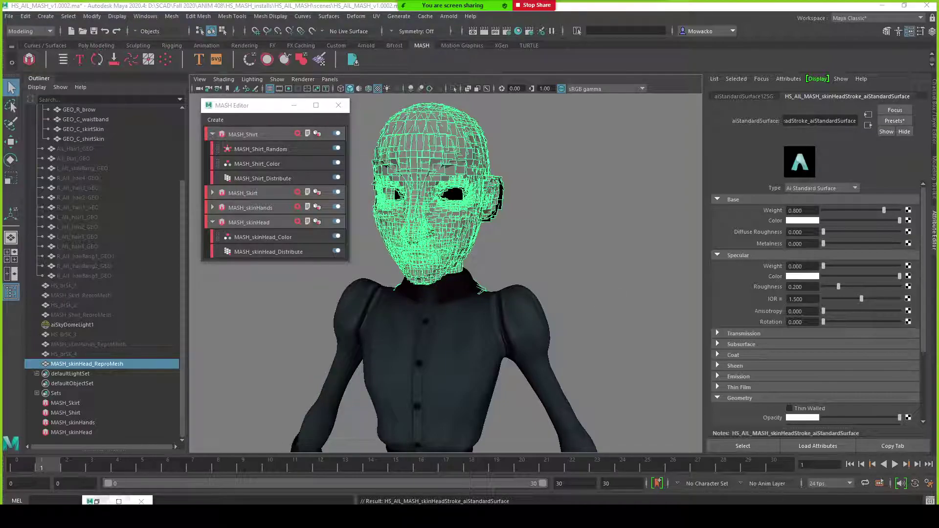
pyautogui.click(118, 501)
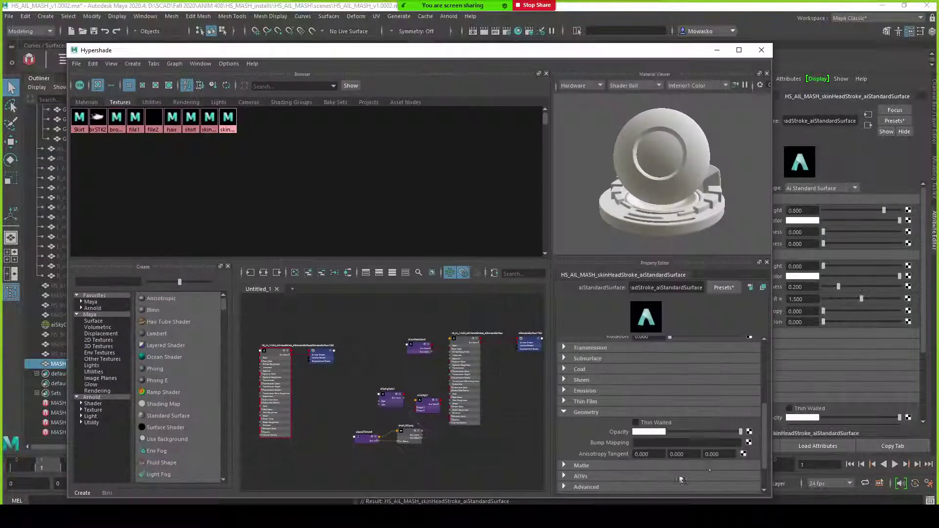
pyautogui.click(87, 102)
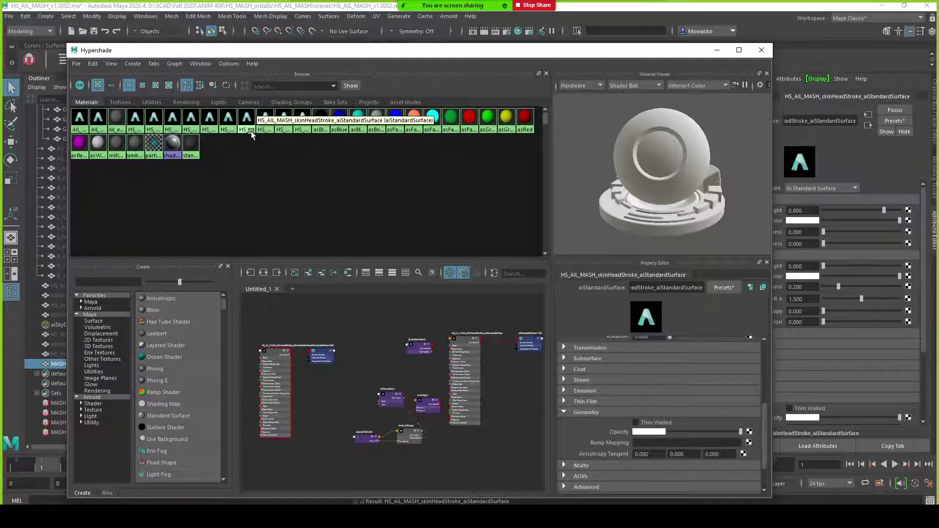
pyautogui.click(250, 120)
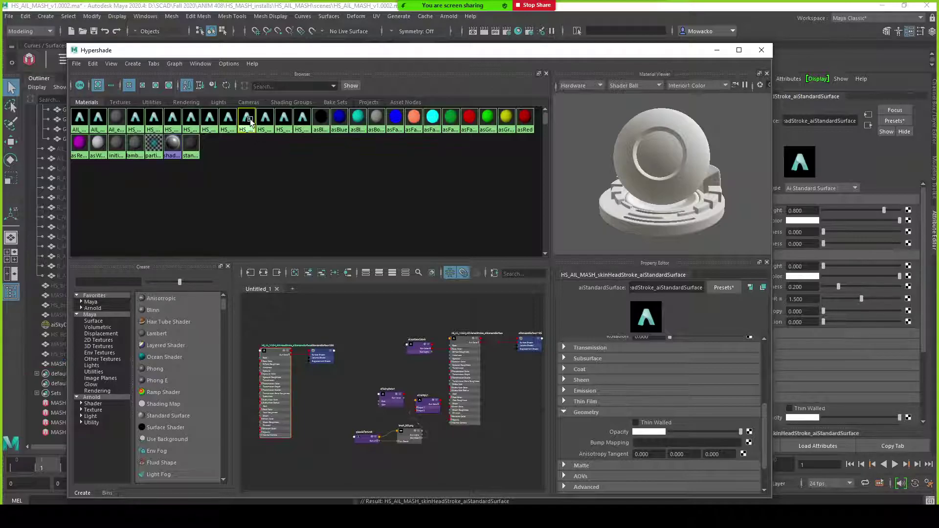
pyautogui.click(263, 273)
pyautogui.keyDown('alt'); pyautogui.moveTo(367, 394); pyautogui.dragTo(436, 396, button='middle'); pyautogui.keyUp('alt')
pyautogui.scroll(-2, 436, 397)
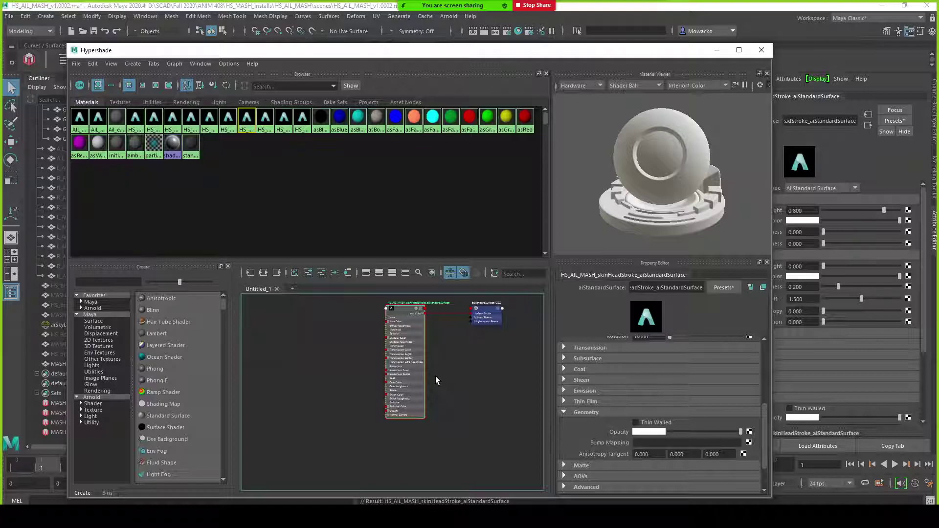
# Add an aiUserDataColor node to the material graph and set its Attribute to colorSetSkinHead.
pyautogui.press('Tab')
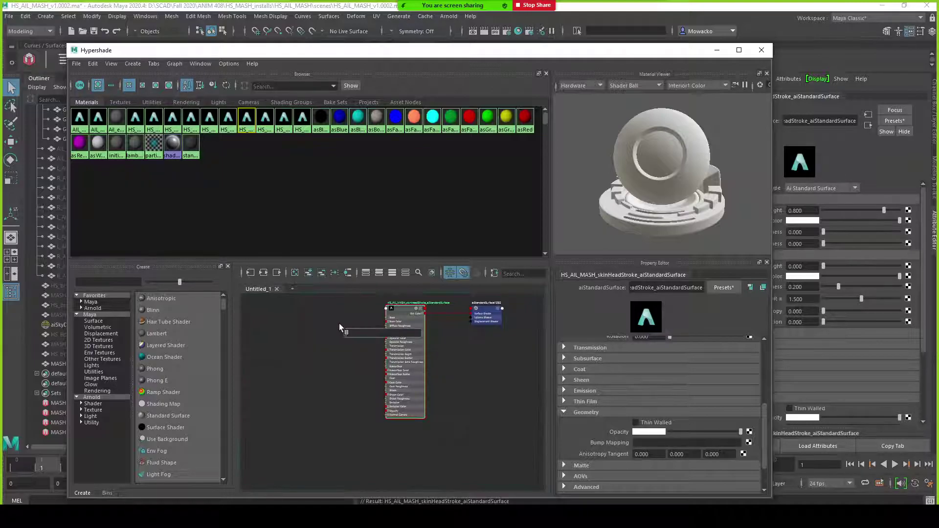
pyautogui.write('colur')
pyautogui.write('user')
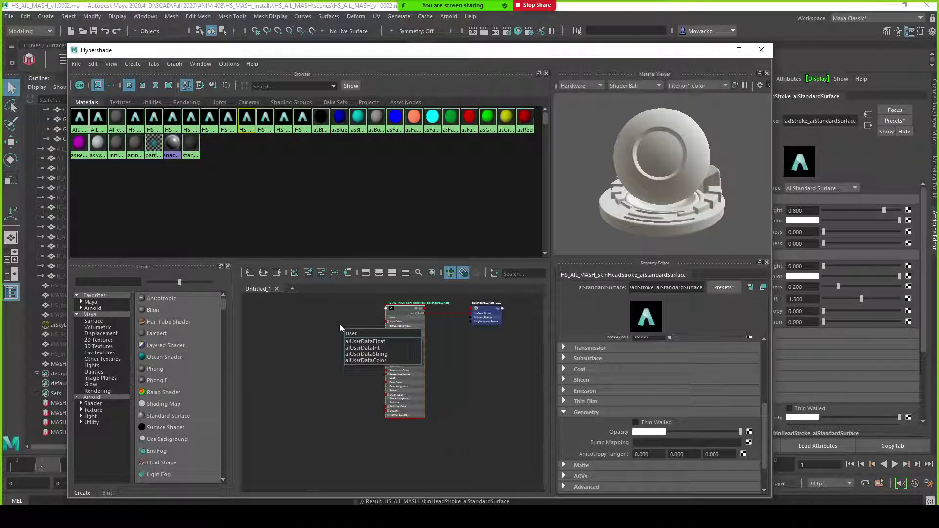
pyautogui.press('Down')
pyautogui.press('Down')
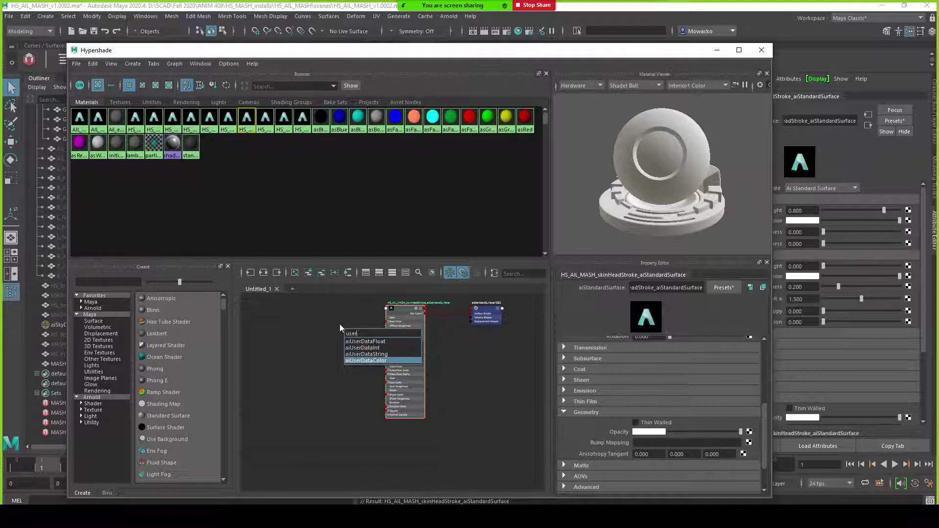
pyautogui.press('Return')
pyautogui.click(666, 306)
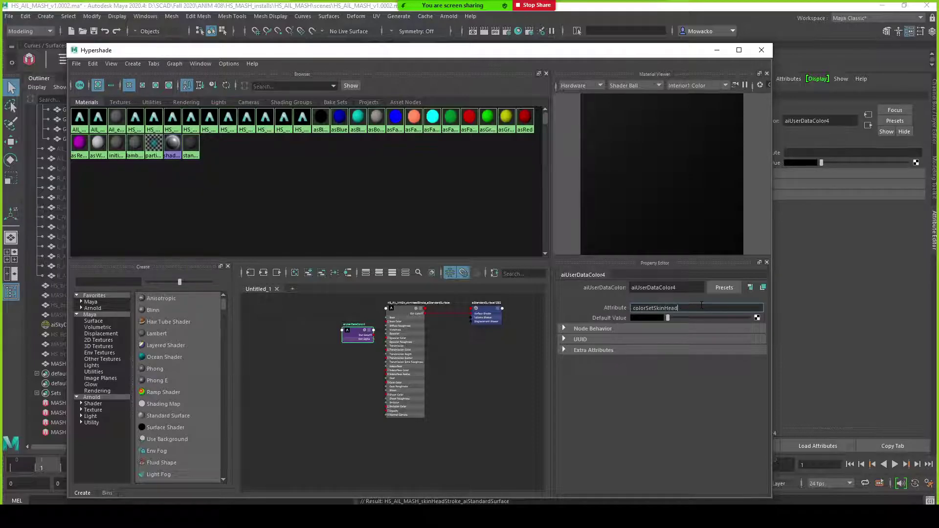
pyautogui.press('Return')
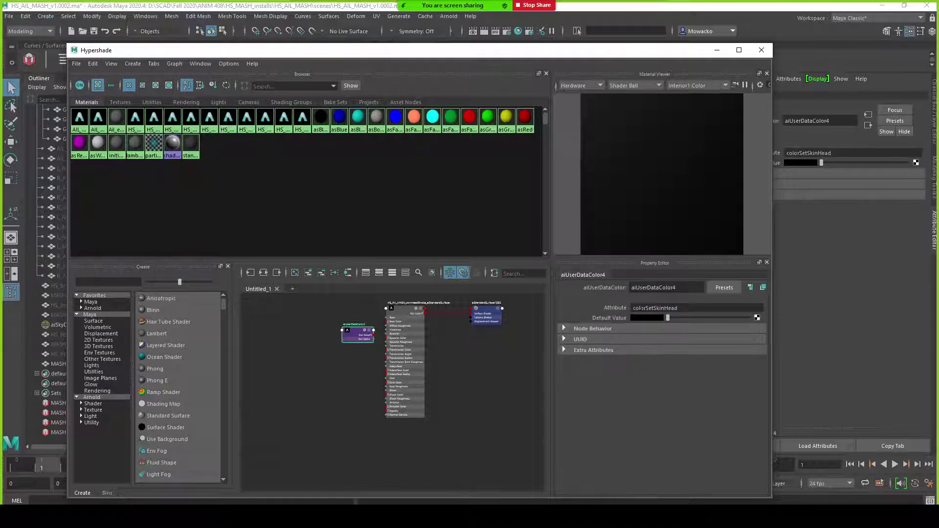
# Copy the color set name from MASH_skinHead_Color into the Attribute of the aiUserDataColor node so both names match.
pyautogui.moveTo(505, 54); pyautogui.dragTo(424, 269)
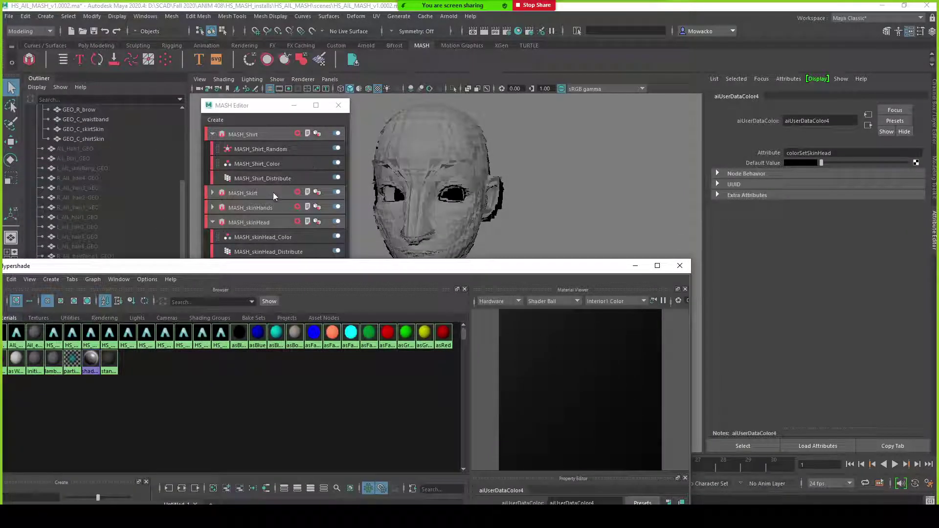
pyautogui.click(211, 134)
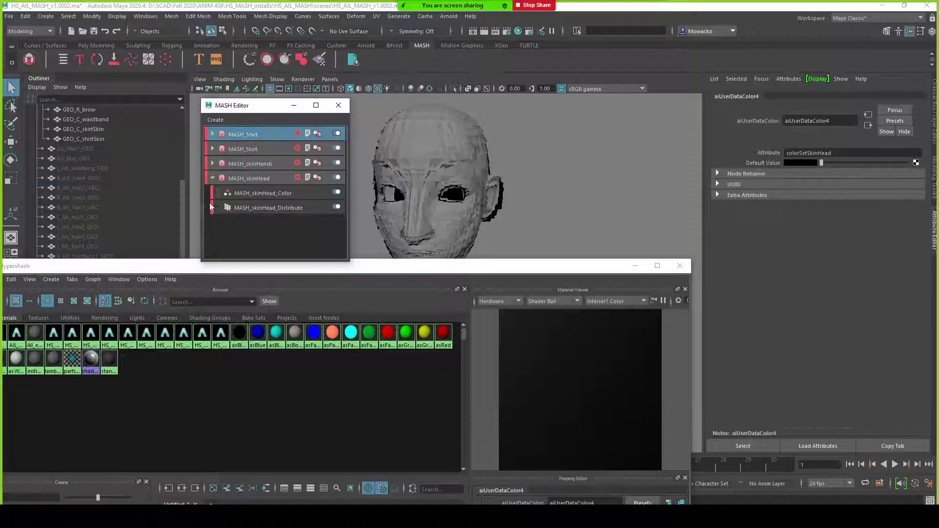
pyautogui.click(265, 191)
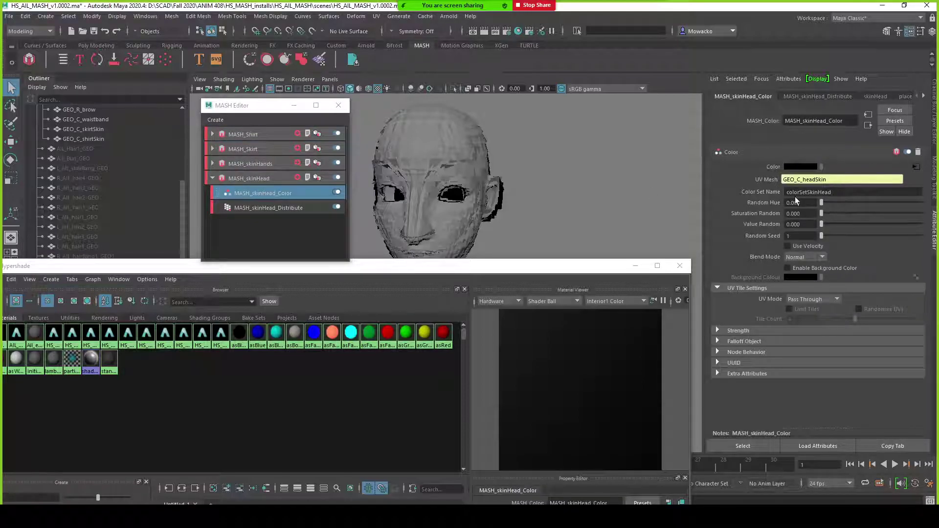
pyautogui.moveTo(835, 193); pyautogui.dragTo(764, 192)
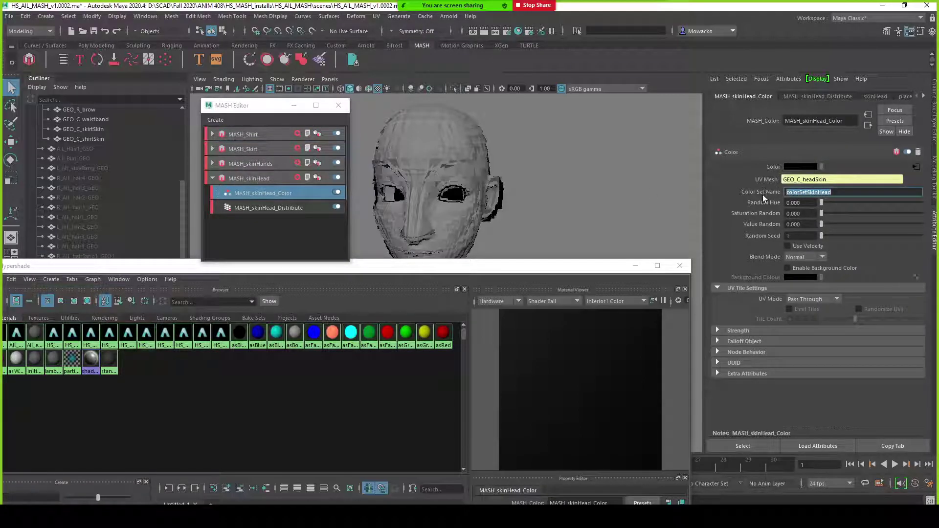
pyautogui.moveTo(494, 265); pyautogui.dragTo(542, 57)
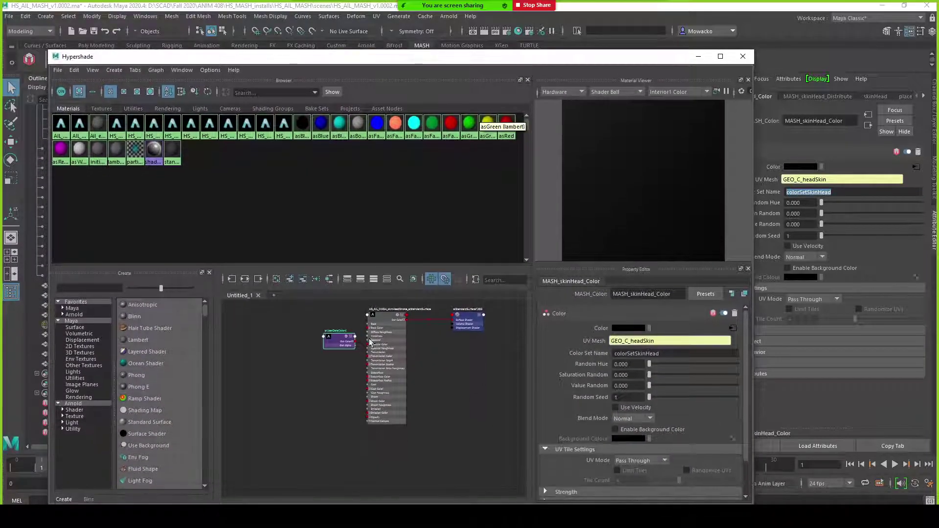
pyautogui.click(381, 322)
pyautogui.click(340, 341)
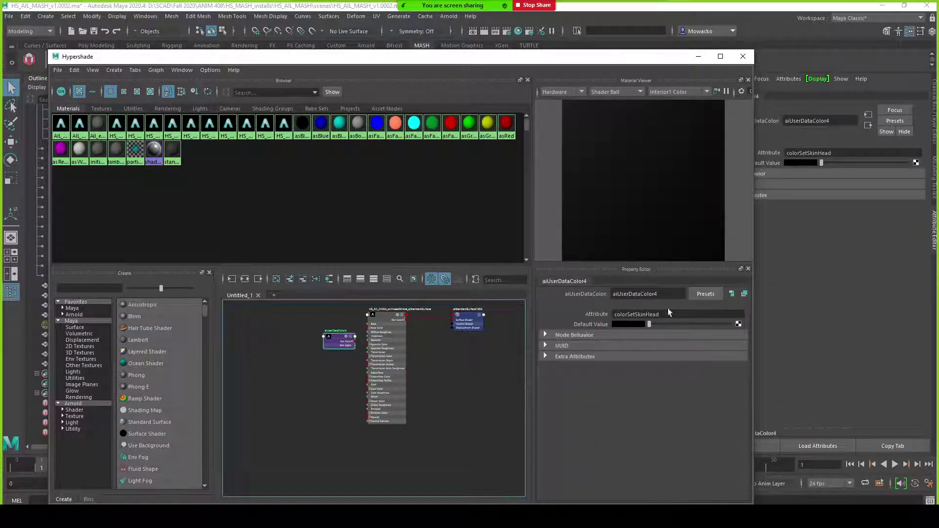
pyautogui.moveTo(674, 316); pyautogui.dragTo(512, 310)
pyautogui.hotkey('ctrl', 'v')
pyautogui.hotkey('ctrl', 'v')
pyautogui.hotkey('ctrl', 'z')
# Connect the Out Color of the aiUserDataColor node to the Base Color of the skinHeadStroke material.
pyautogui.scroll(6, 382, 397)
pyautogui.keyDown('alt'); pyautogui.moveTo(298, 306); pyautogui.dragTo(354, 432, button='middle'); pyautogui.keyUp('alt')
pyautogui.scroll(-3, 357, 445)
pyautogui.moveTo(346, 387); pyautogui.dragTo(370, 357)
pyautogui.moveTo(306, 375)
pyautogui.mouseDown()
pyautogui.moveTo(297, 333)
pyautogui.moveTo(282, 334)
pyautogui.moveTo(296, 360)
pyautogui.mouseUp()
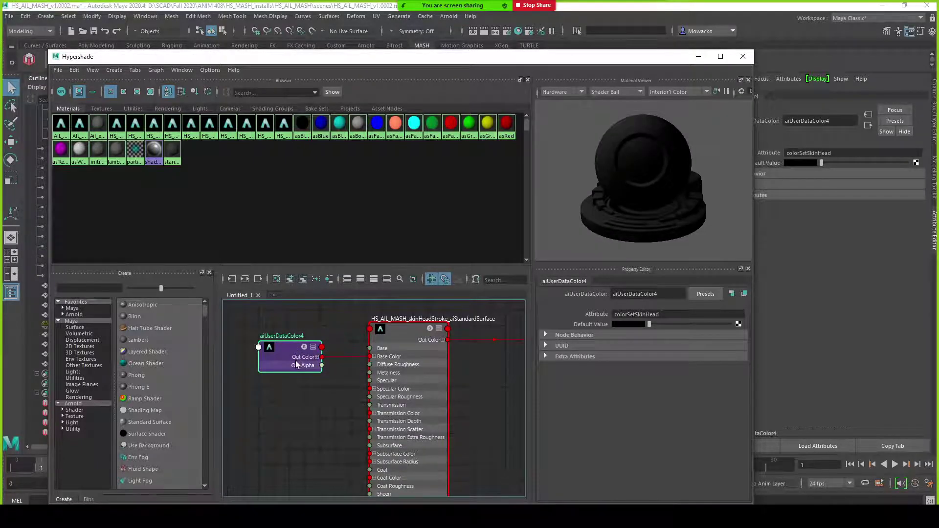
# Render the character in the Arnold RenderView to check the head's skin color.
pyautogui.click(699, 57)
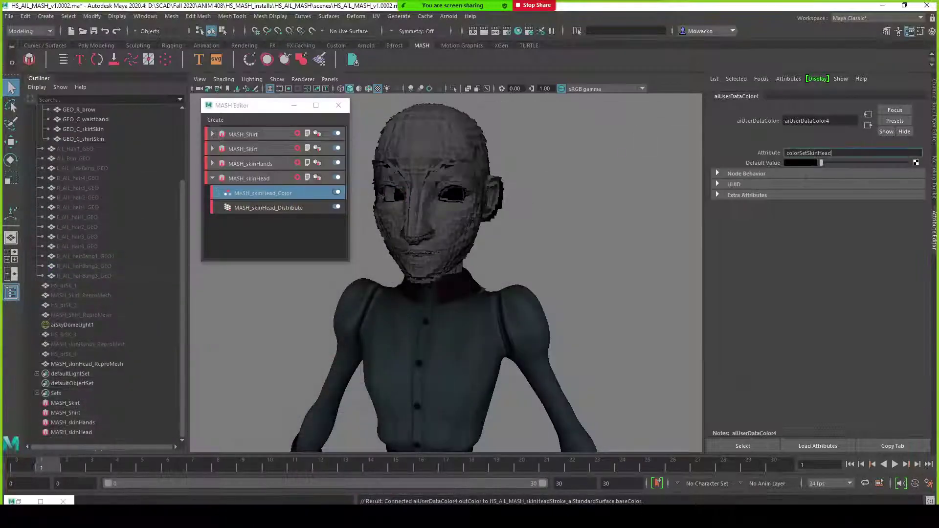
pyautogui.click(449, 16)
pyautogui.click(447, 33)
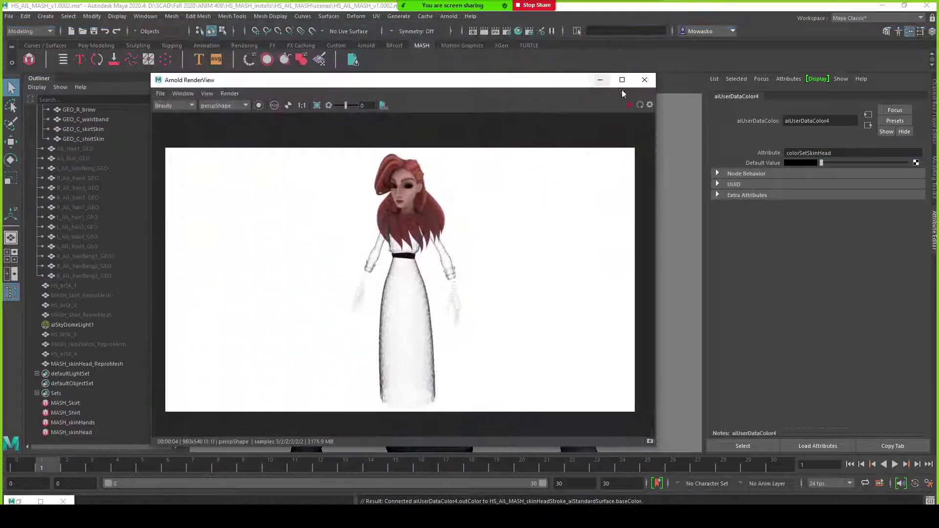
pyautogui.click(630, 106)
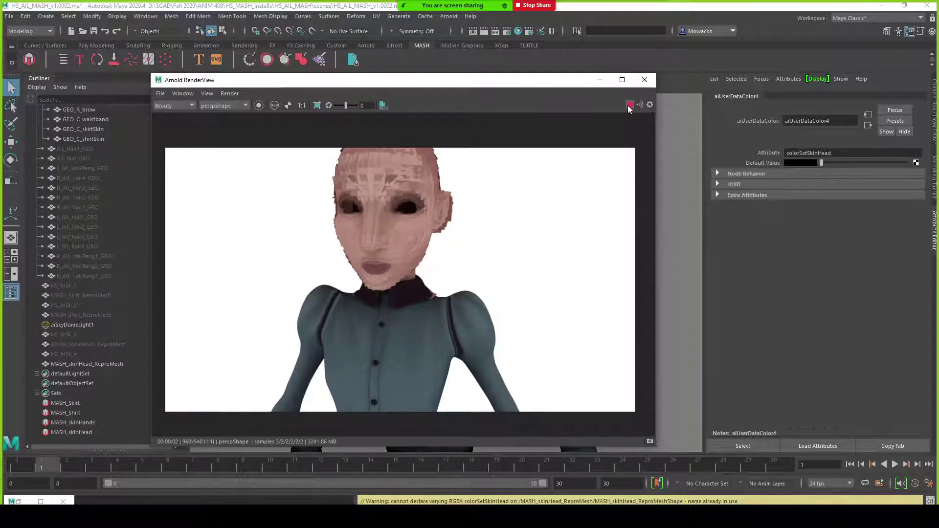
pyautogui.click(600, 80)
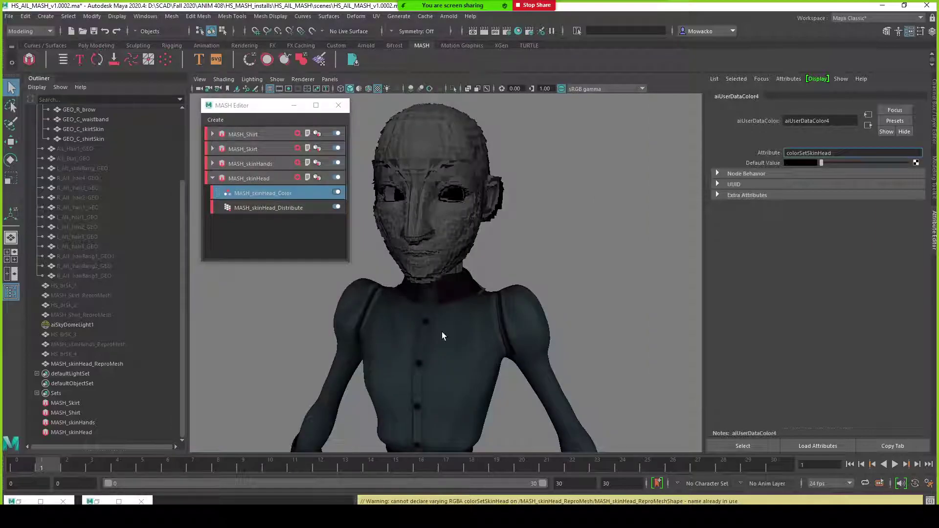
# Add the brSTK2 brush texture to the material graph beside the skinHeadStroke material's Opacity input.
pyautogui.click(20, 501)
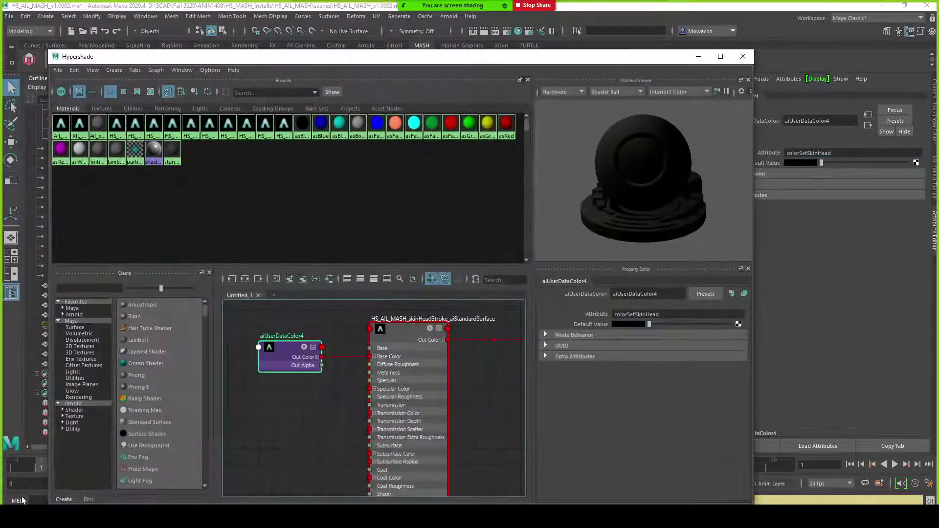
pyautogui.moveTo(441, 58); pyautogui.dragTo(499, 15)
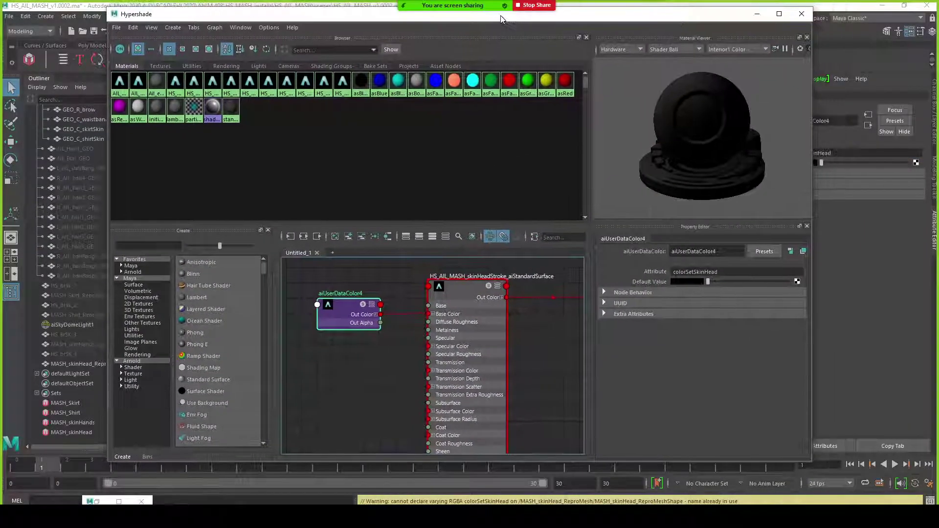
pyautogui.click(162, 66)
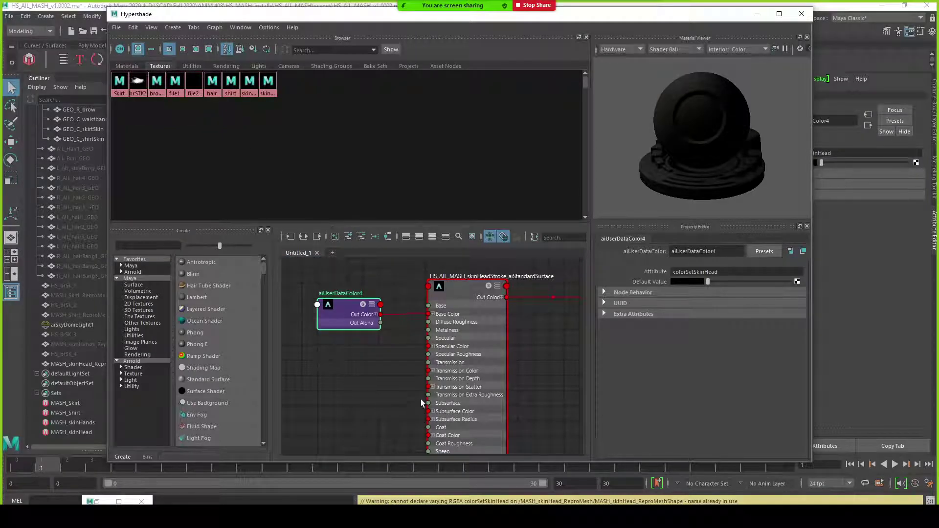
pyautogui.keyDown('alt'); pyautogui.moveTo(421, 406); pyautogui.dragTo(451, 267, button='middle'); pyautogui.keyUp('alt')
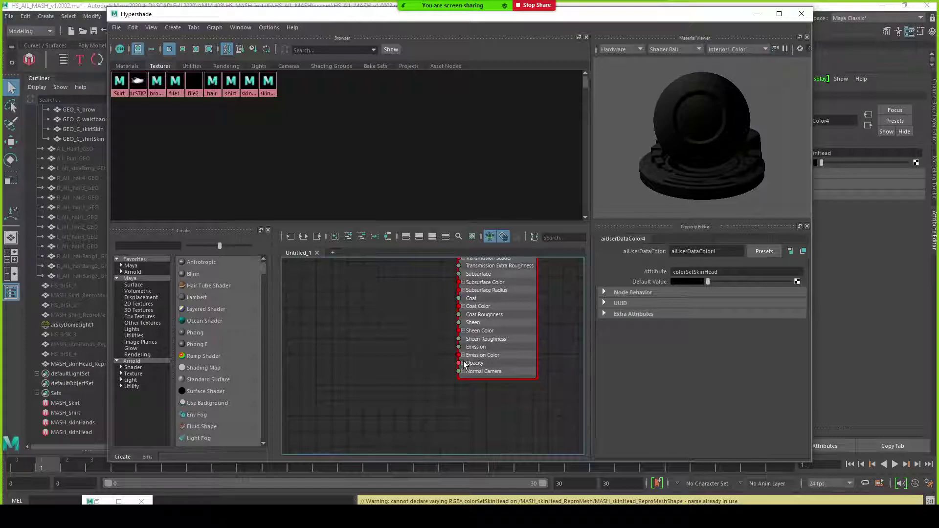
pyautogui.moveTo(135, 88)
pyautogui.mouseDown(button='middle')
pyautogui.moveTo(260, 319)
pyautogui.moveTo(347, 382)
pyautogui.moveTo(365, 380)
pyautogui.mouseUp(button='middle')
pyautogui.moveTo(395, 389)
pyautogui.mouseDown()
pyautogui.moveTo(338, 350)
pyautogui.moveTo(339, 366)
pyautogui.mouseUp()
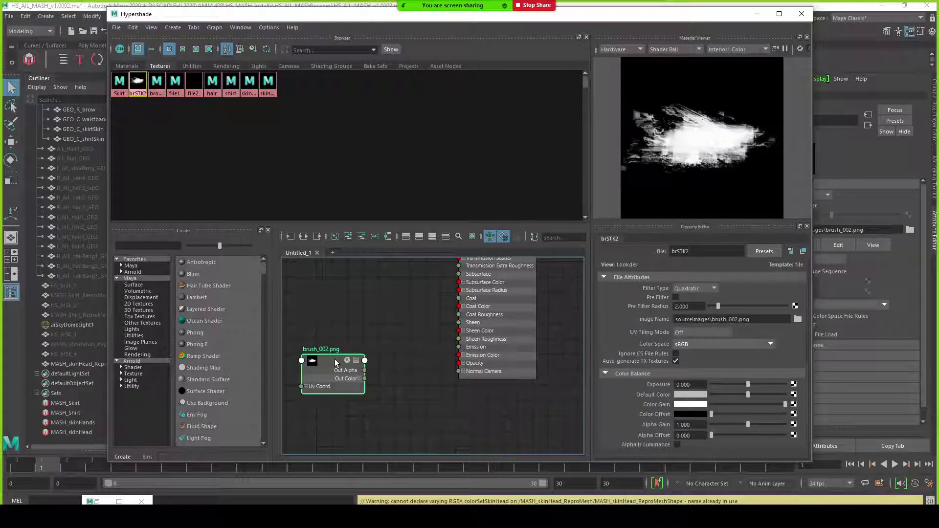
pyautogui.click(467, 365)
pyautogui.click(463, 363)
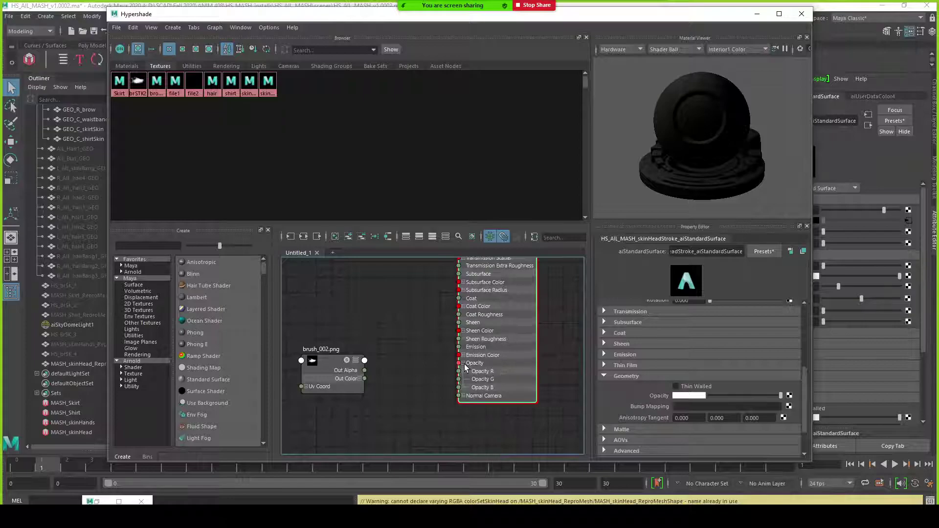
pyautogui.click(336, 389)
pyautogui.press('Delete')
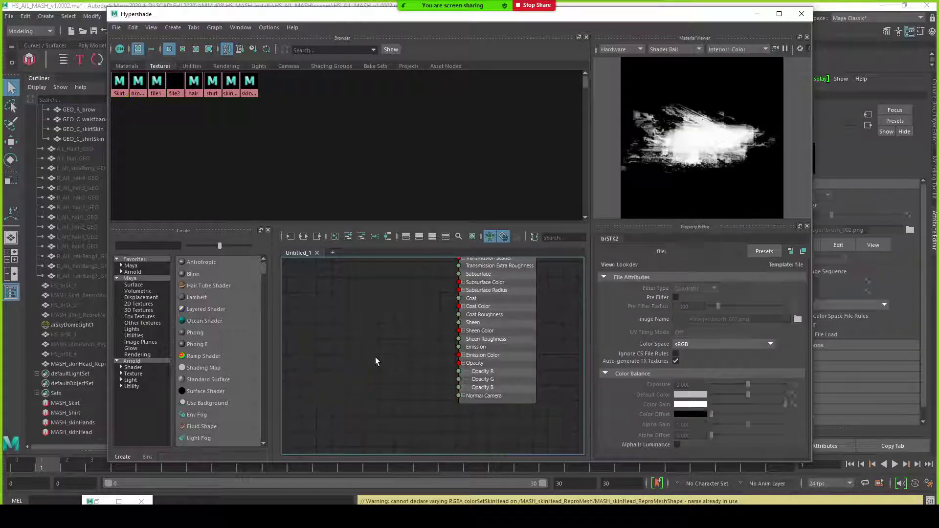
pyautogui.hotkey('ctrl', 'z')
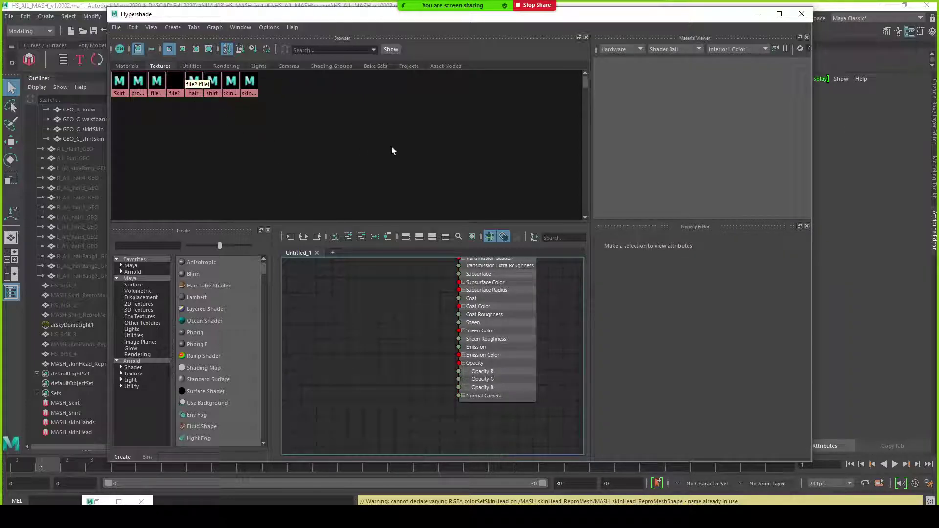
pyautogui.hotkey('ctrl', 'z')
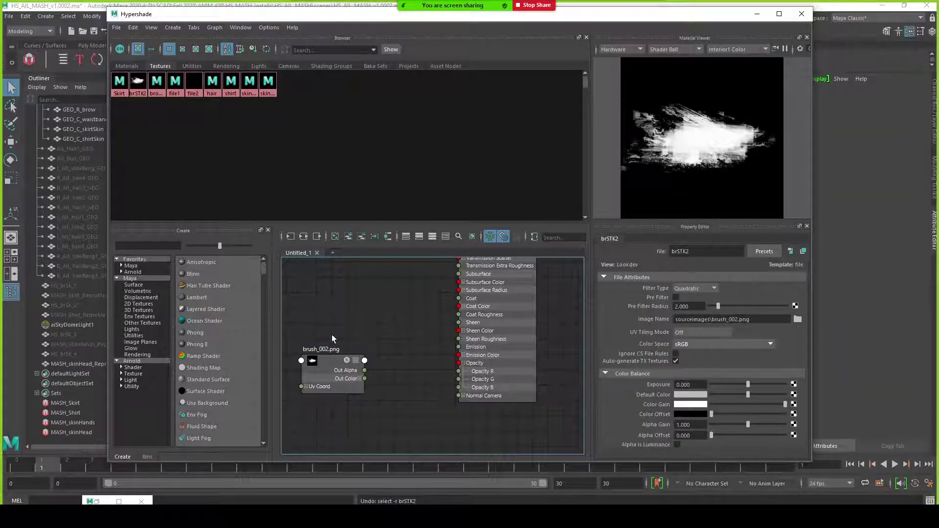
# Connect the brSTK2 brush texture to the Opacity of the skinHeadStroke material.
pyautogui.scroll(-5, 463, 317)
pyautogui.click(459, 308)
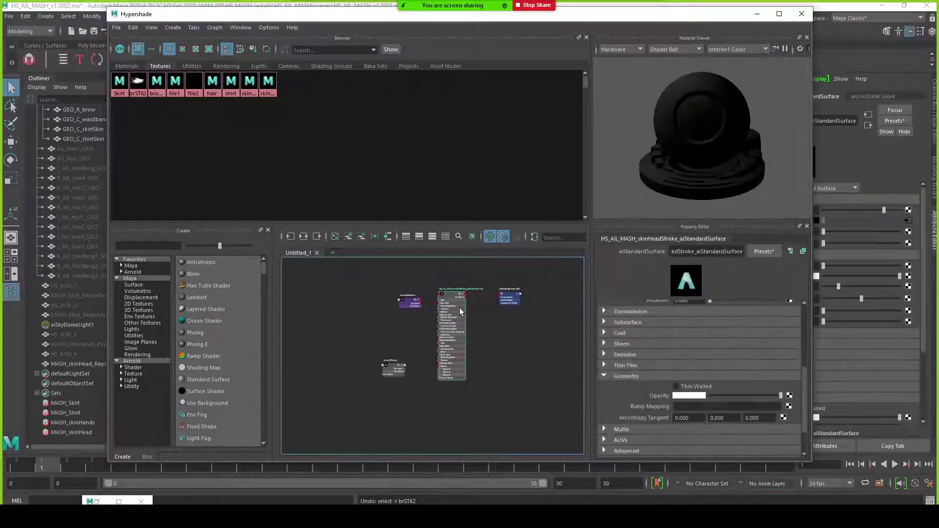
pyautogui.scroll(8, 447, 310)
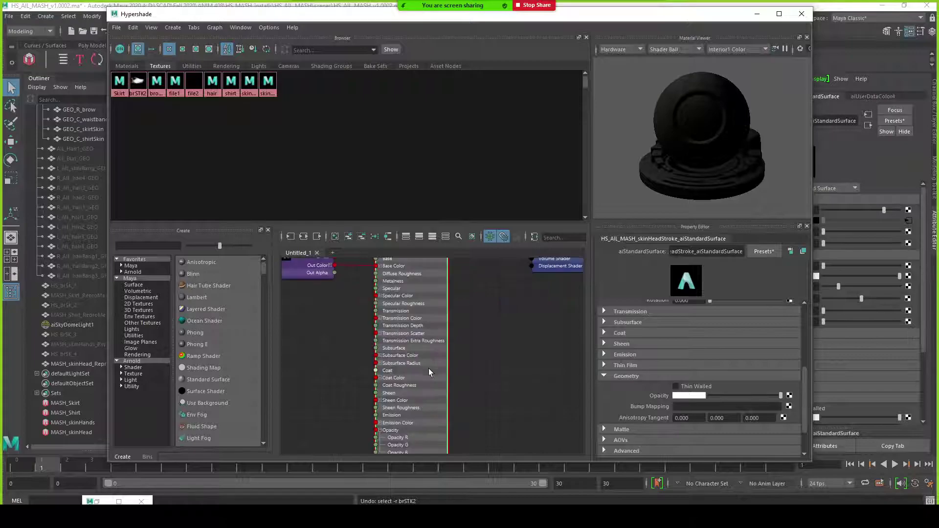
pyautogui.moveTo(447, 310); pyautogui.dragTo(478, 295)
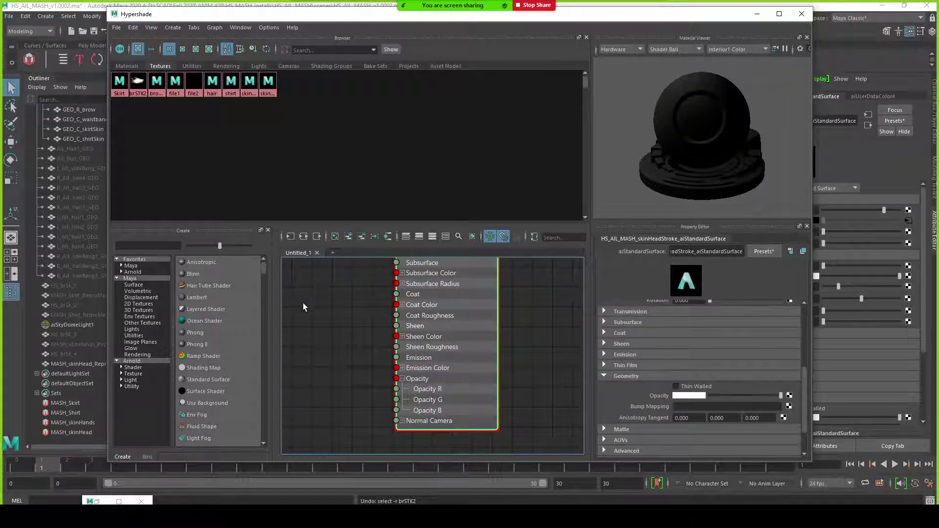
pyautogui.moveTo(139, 89); pyautogui.dragTo(689, 400, button='middle')
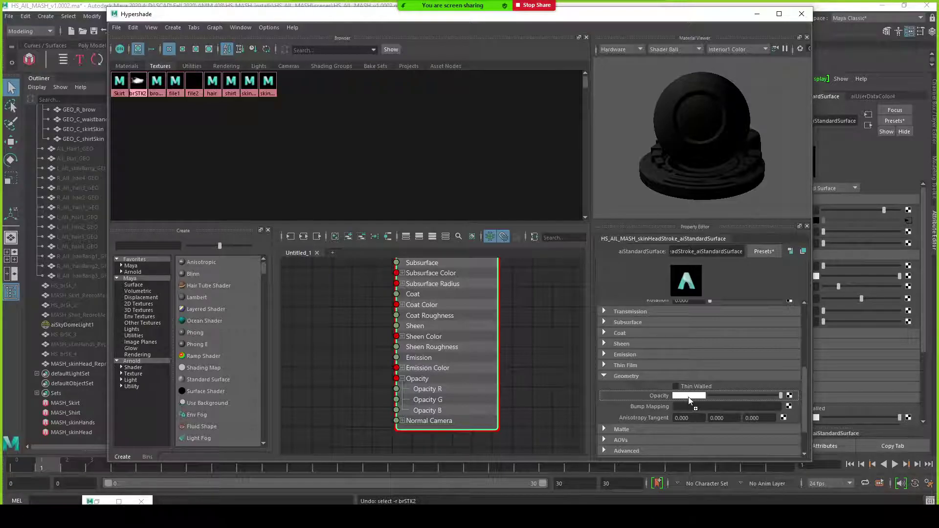
pyautogui.moveTo(689, 400); pyautogui.dragTo(689, 401, button='middle')
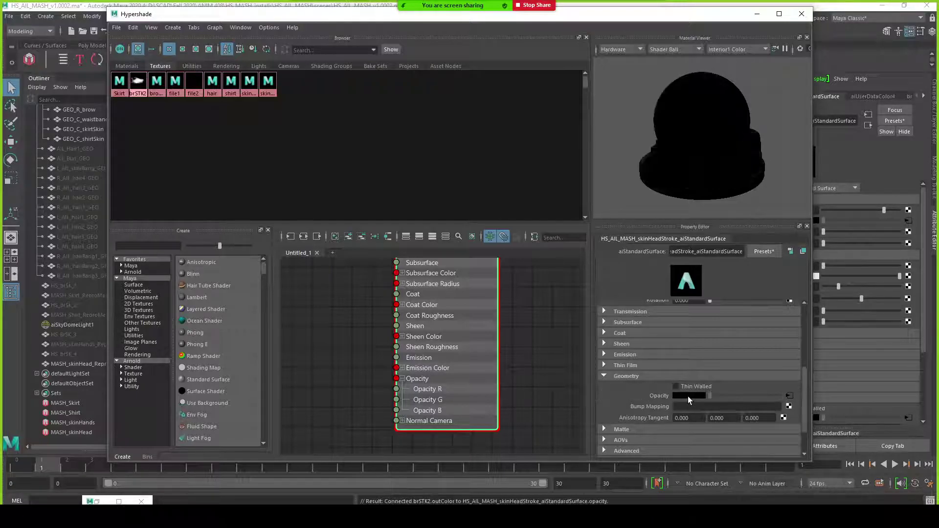
# Graph the skinHeadStroke material's input and output connections and arrange the user data color and brush texture nodes beside it.
pyautogui.scroll(-5, 420, 379)
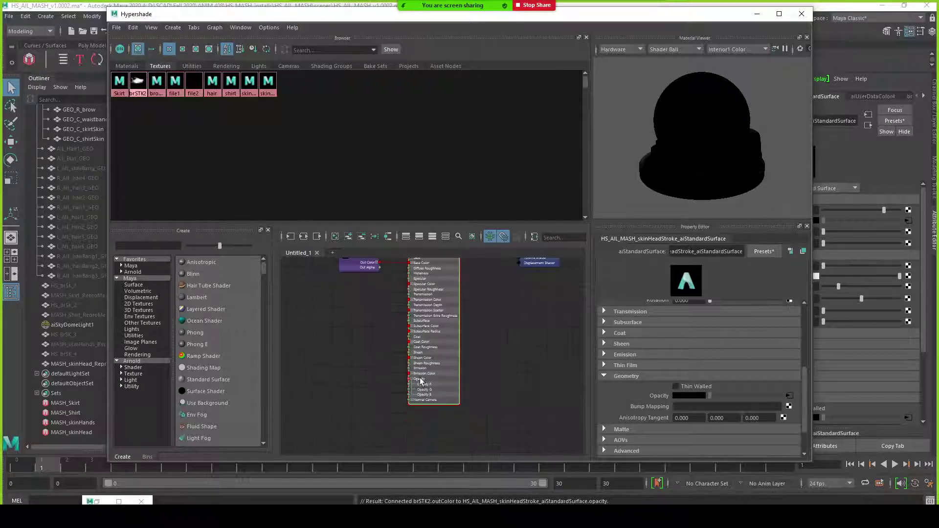
pyautogui.keyDown('alt'); pyautogui.moveTo(427, 347); pyautogui.dragTo(435, 354, button='middle'); pyautogui.keyUp('alt')
pyautogui.click(303, 236)
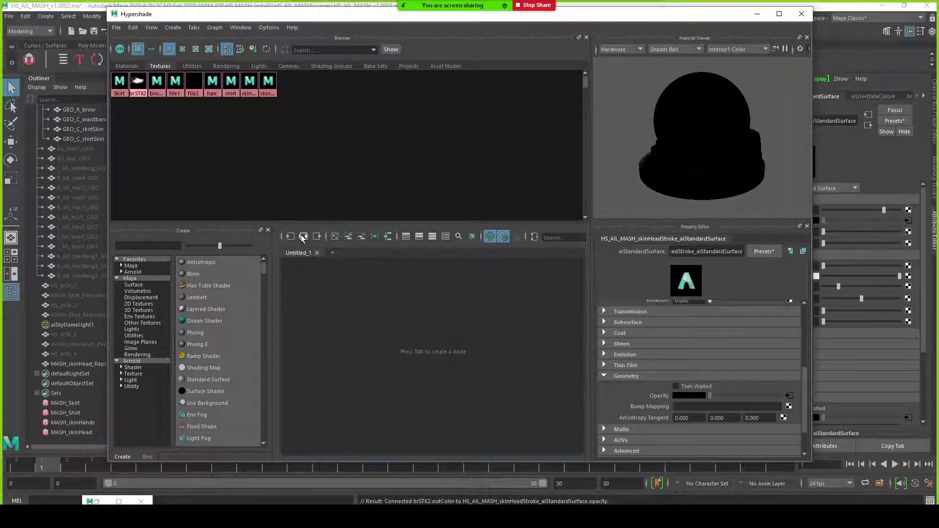
pyautogui.moveTo(383, 340); pyautogui.dragTo(358, 295)
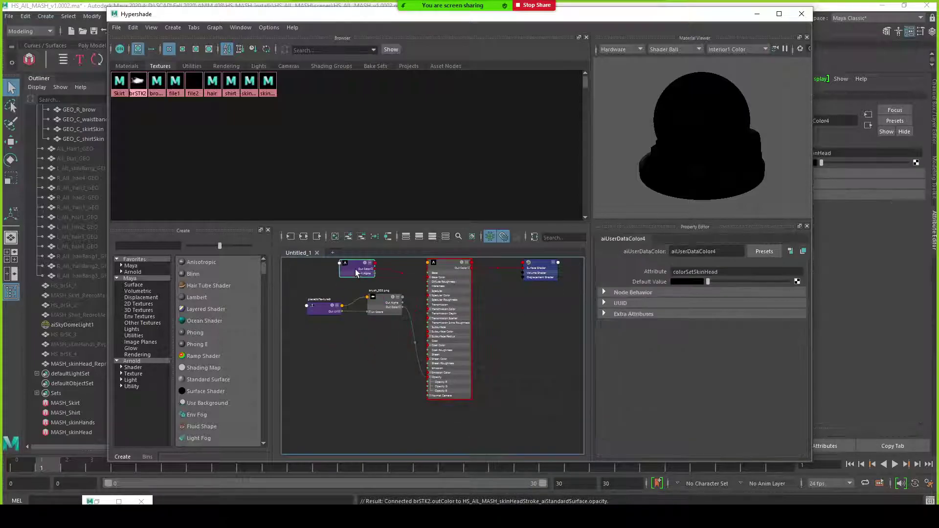
pyautogui.moveTo(385, 355); pyautogui.dragTo(308, 300)
pyautogui.moveTo(383, 304)
pyautogui.mouseDown()
pyautogui.moveTo(381, 419)
pyautogui.moveTo(358, 430)
pyautogui.mouseUp()
pyautogui.keyDown('alt'); pyautogui.moveTo(363, 379); pyautogui.dragTo(398, 330, button='middle'); pyautogui.keyUp('alt')
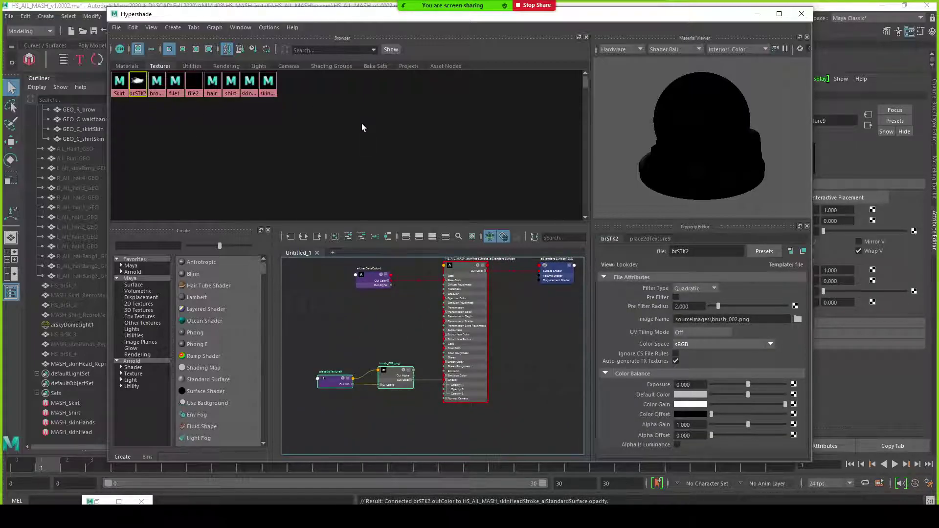
# Add the existing aiFacingRatio1 node above the brush texture and move both nodes away from the material to make room.
pyautogui.scroll(4, 452, 356)
pyautogui.moveTo(370, 333)
pyautogui.keyDown('alt'); pyautogui.mouseDown(button='middle')
pyautogui.moveTo(386, 291)
pyautogui.moveTo(389, 310)
pyautogui.mouseUp(button='middle'); pyautogui.keyUp('alt')
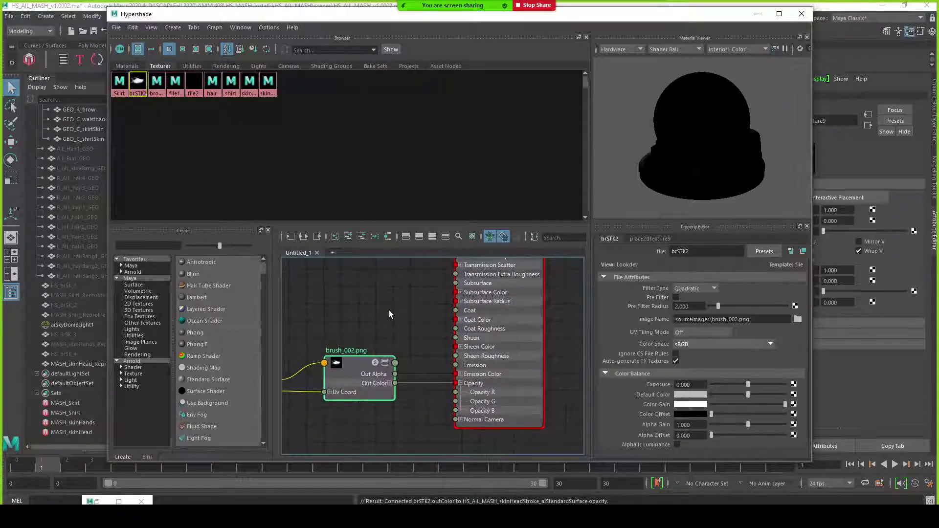
pyautogui.scroll(-2, 389, 316)
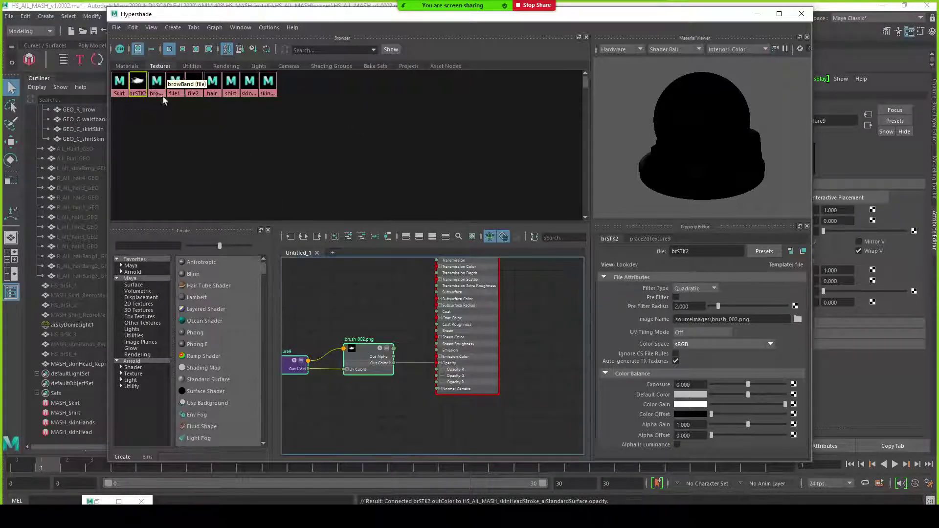
pyautogui.click(192, 66)
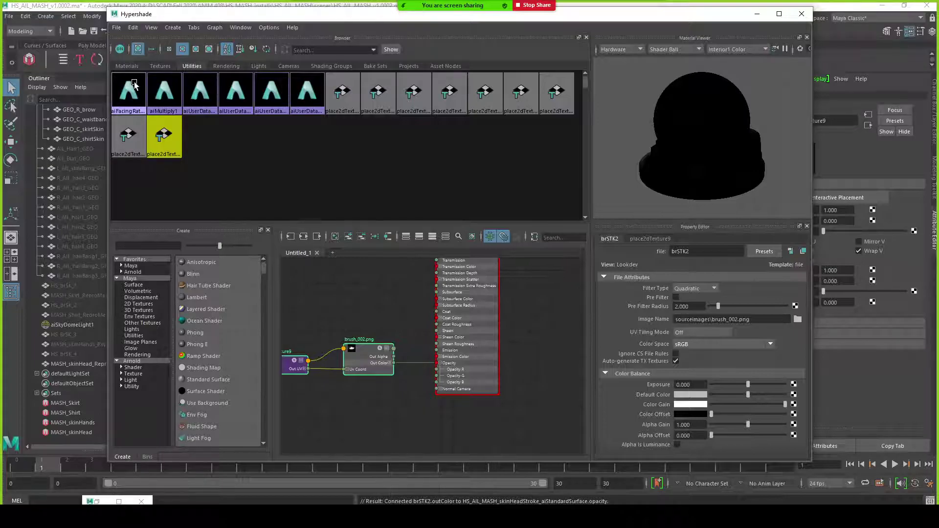
pyautogui.moveTo(134, 81); pyautogui.dragTo(364, 306)
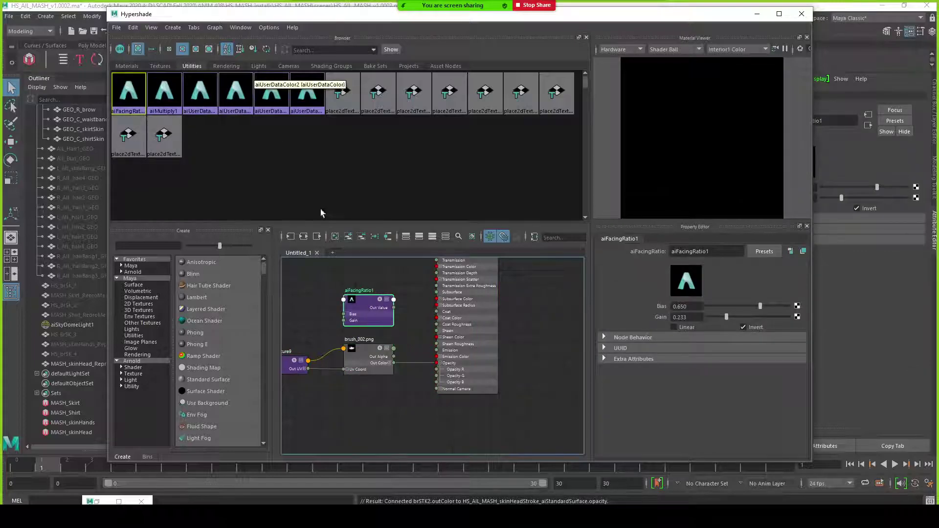
pyautogui.keyDown('alt'); pyautogui.moveTo(435, 381); pyautogui.dragTo(483, 362, button='middle'); pyautogui.keyUp('alt')
pyautogui.moveTo(328, 288); pyautogui.dragTo(437, 382)
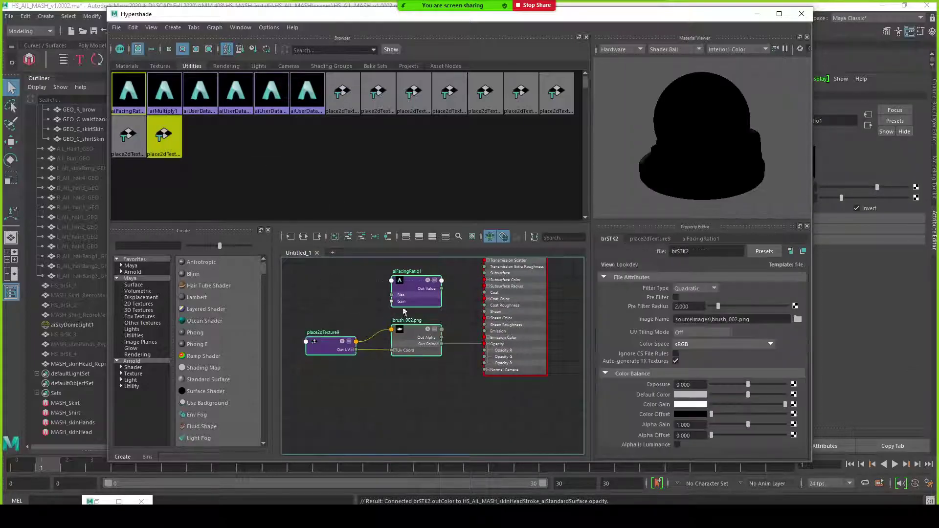
pyautogui.moveTo(401, 289)
pyautogui.mouseDown()
pyautogui.moveTo(330, 313)
pyautogui.moveTo(317, 303)
pyautogui.mouseUp()
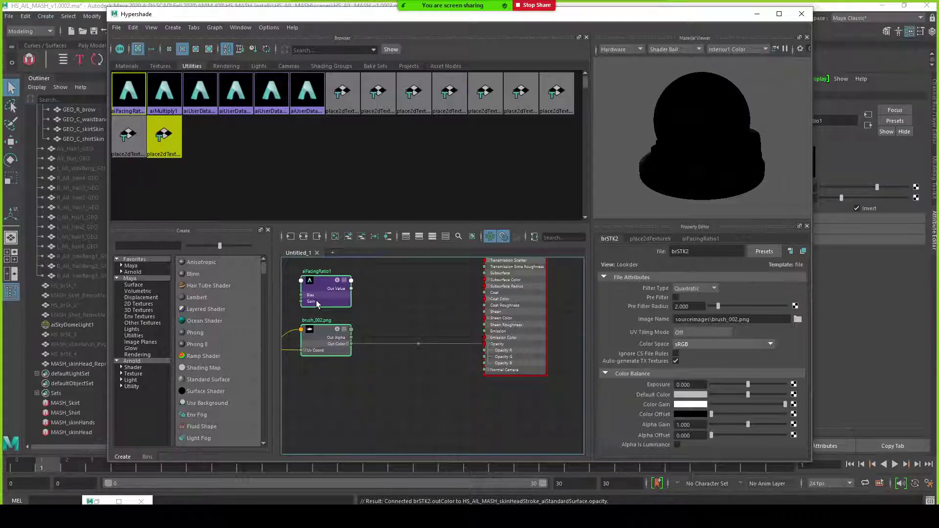
# Add the existing aiMultiply1 node to the graph and connect its Out Color to the skinHeadStroke material's Opacity.
pyautogui.click(166, 96)
pyautogui.moveTo(169, 99); pyautogui.dragTo(419, 319, button='middle')
pyautogui.moveTo(445, 330); pyautogui.dragTo(413, 301)
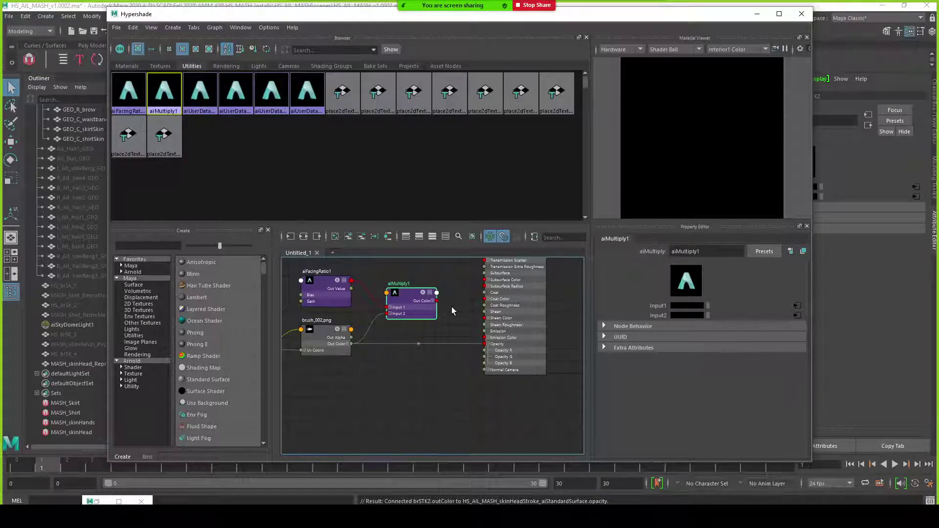
pyautogui.moveTo(437, 300); pyautogui.dragTo(484, 344)
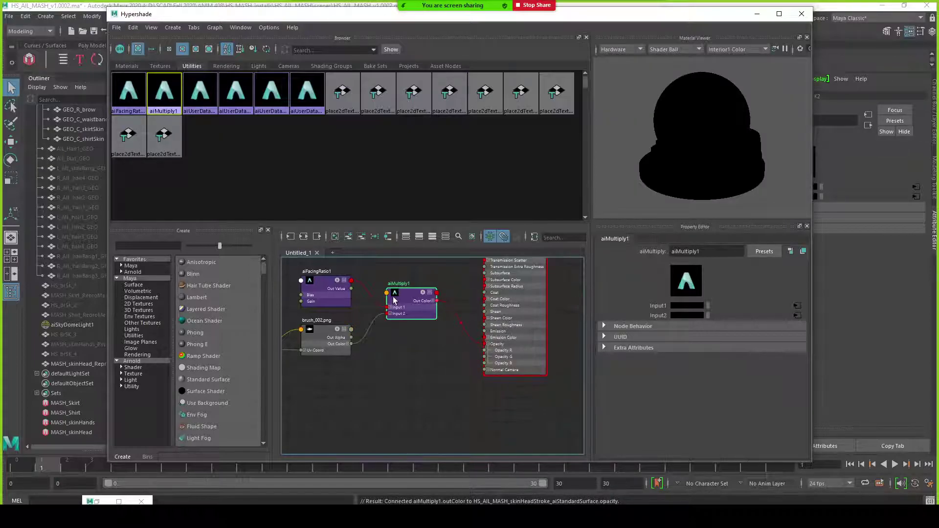
pyautogui.moveTo(269, 273); pyautogui.dragTo(269, 273)
pyautogui.moveTo(408, 298); pyautogui.dragTo(420, 334)
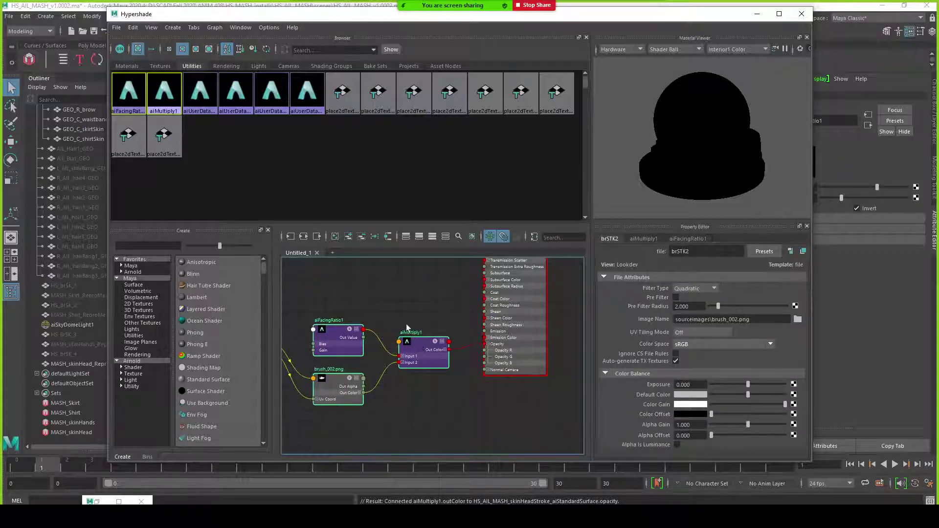
# Render the character in the Arnold RenderView to check the brush-stroke opacity on the head.
pyautogui.click(757, 13)
pyautogui.click(98, 502)
pyautogui.click(629, 105)
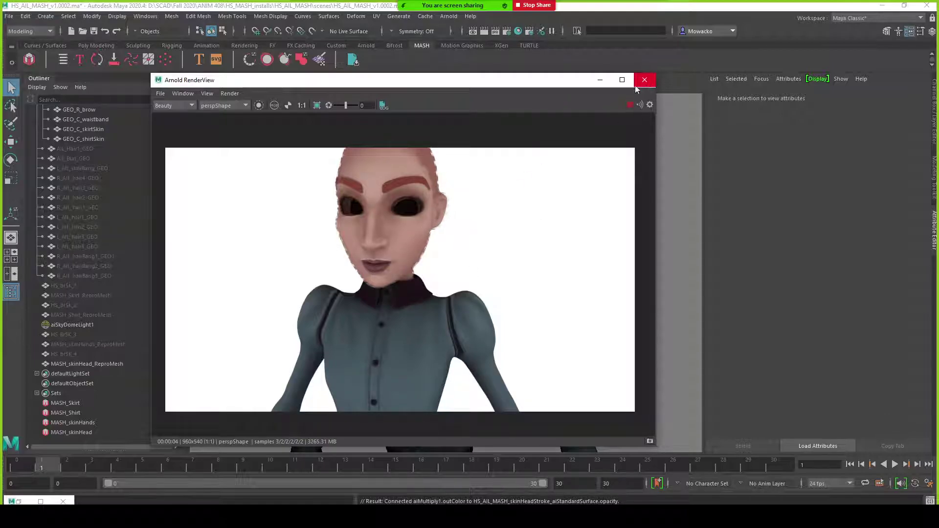
pyautogui.click(600, 80)
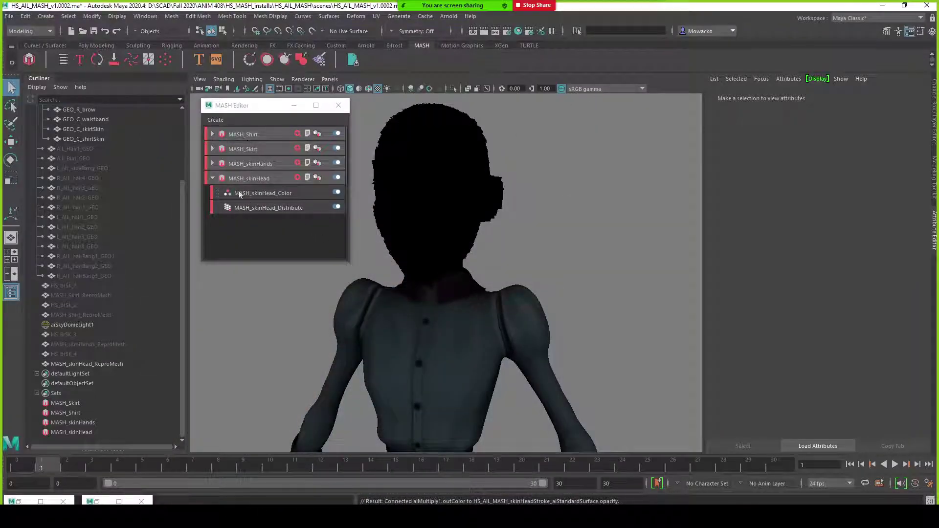
# Add a Random node to the MASH_skinHead network and set its Position X, Y and Z to 0.
pyautogui.click(244, 177)
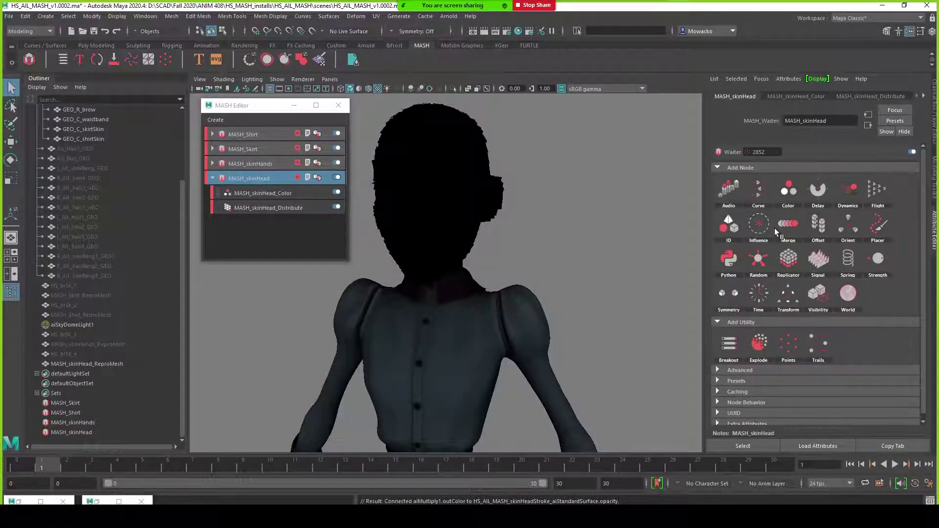
pyautogui.click(758, 268)
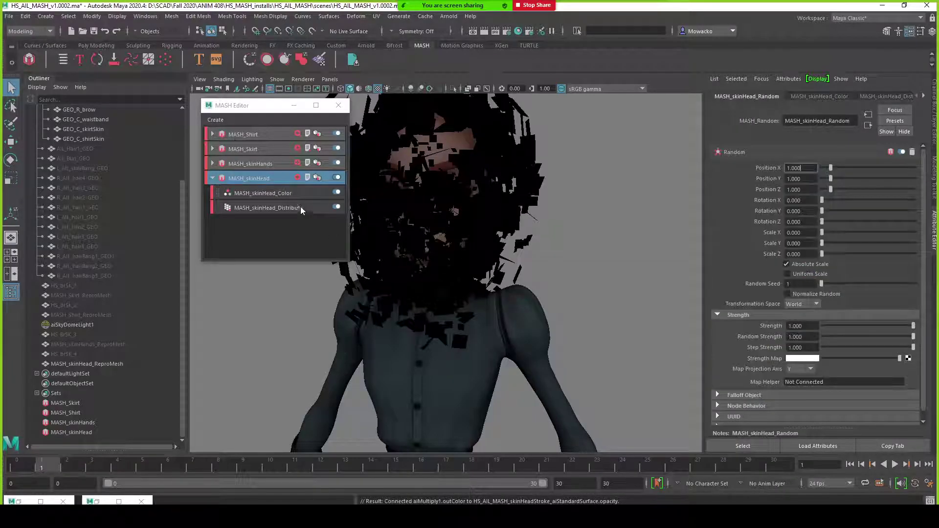
pyautogui.click(260, 178)
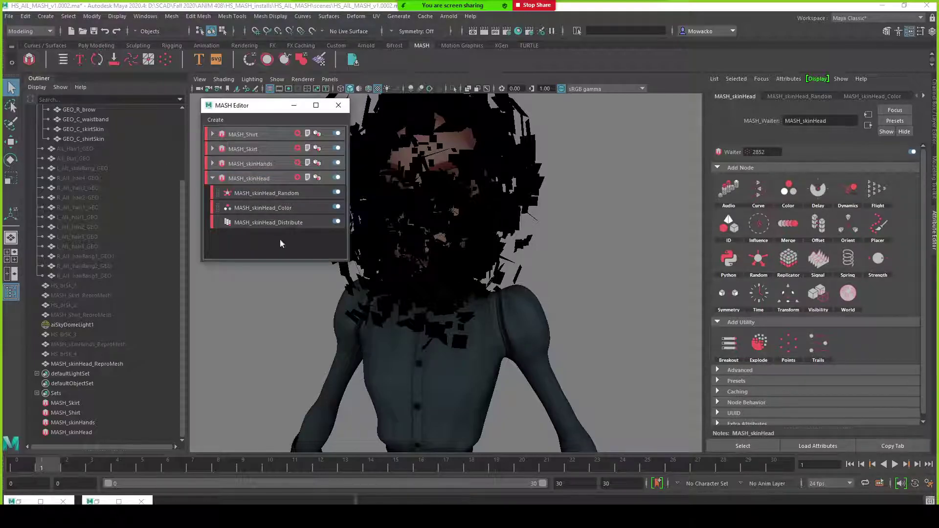
pyautogui.click(280, 192)
pyautogui.moveTo(832, 168); pyautogui.dragTo(822, 190)
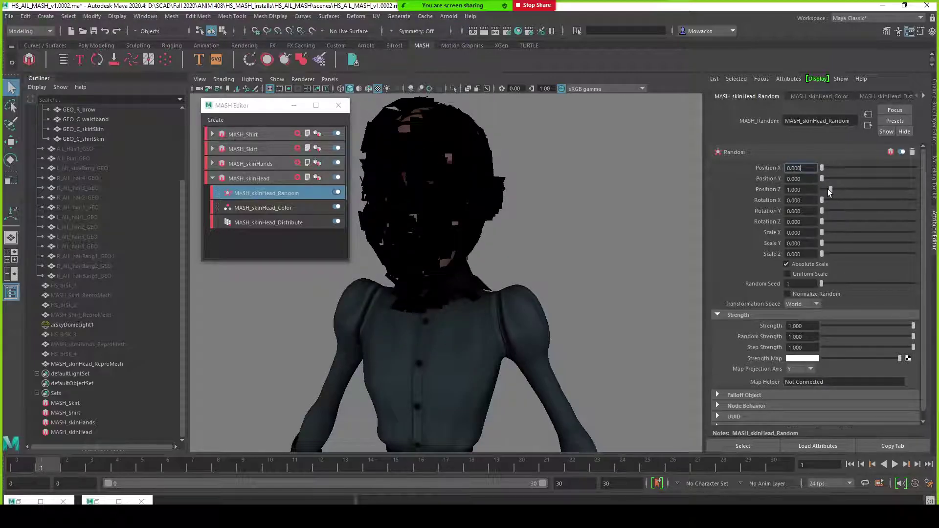
# Set the MASH_skinHead_Random node's Rotation Y to 360 and its Transformation Space to Local.
pyautogui.doubleClick(795, 210)
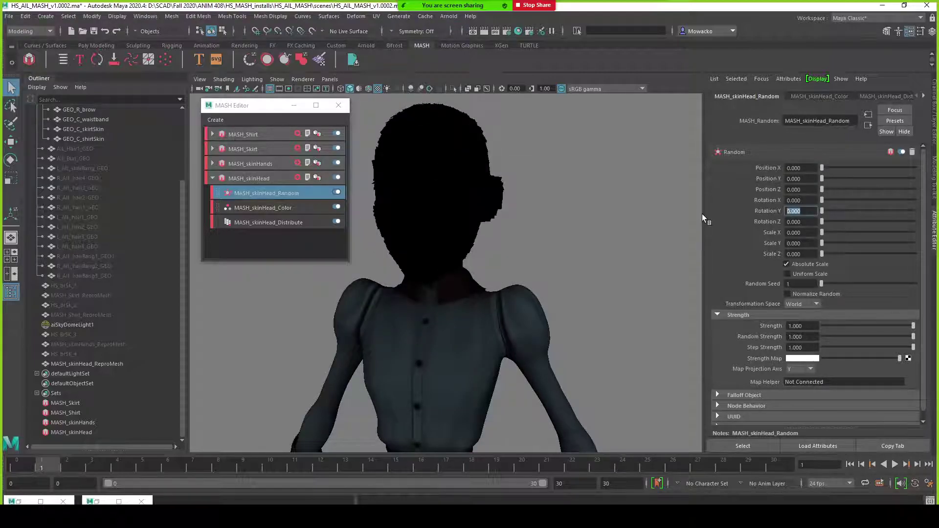
pyautogui.write('360')
pyautogui.press('Return')
pyautogui.click(815, 303)
pyautogui.click(797, 324)
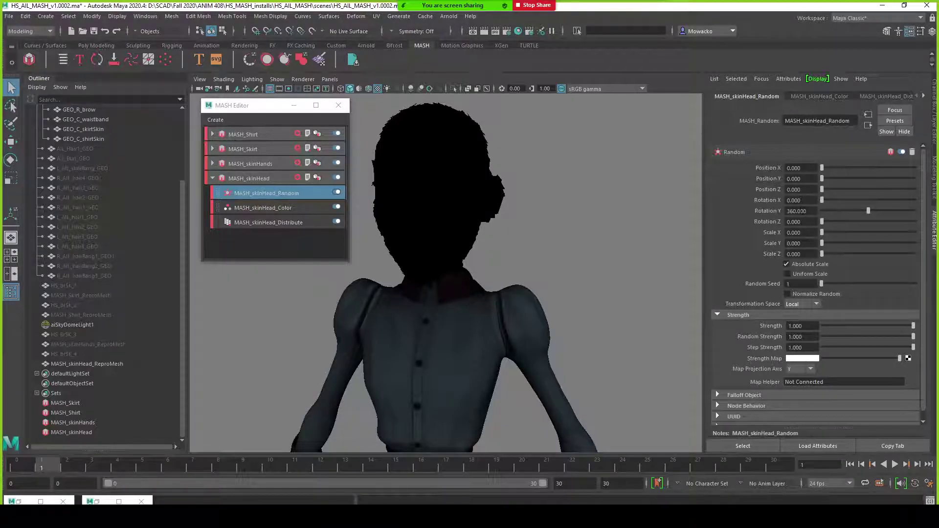
# Close the Hypershade and render the character again to check the randomly rotated strokes on the head.
pyautogui.click(437, 215)
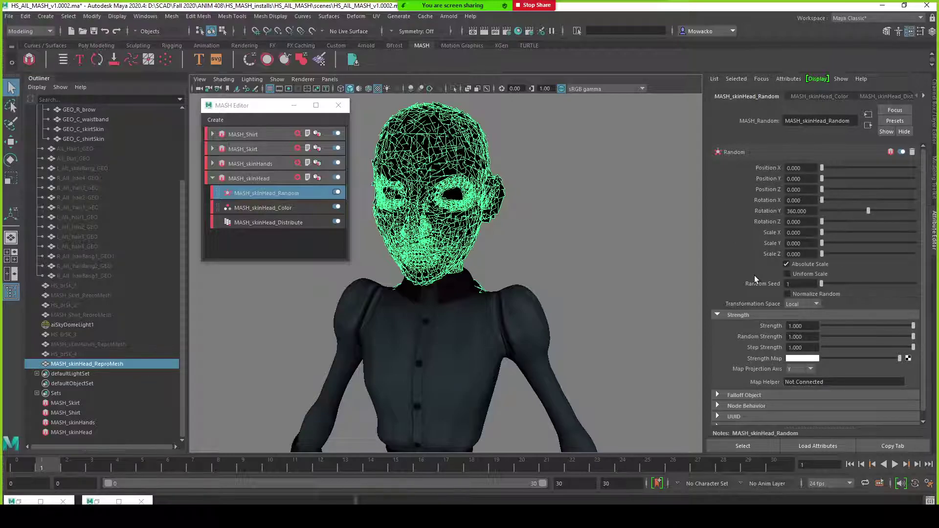
pyautogui.click(20, 501)
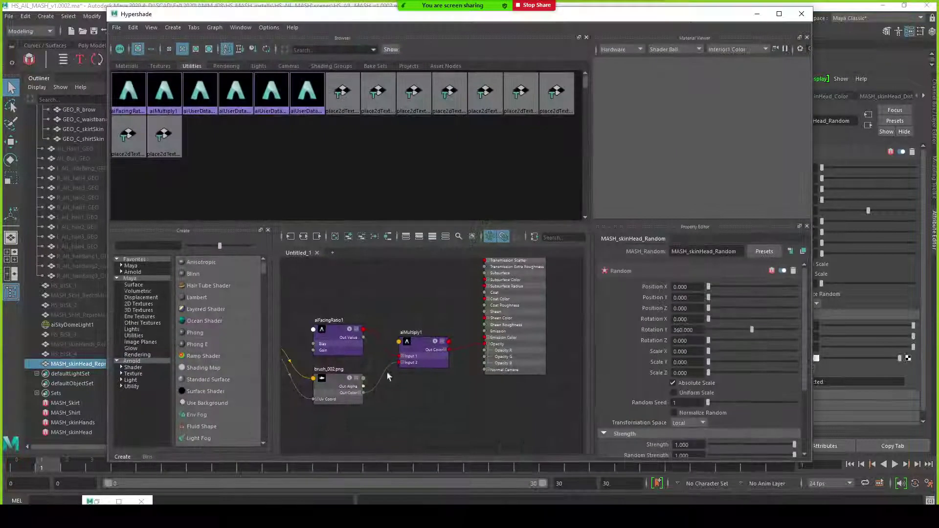
pyautogui.click(801, 14)
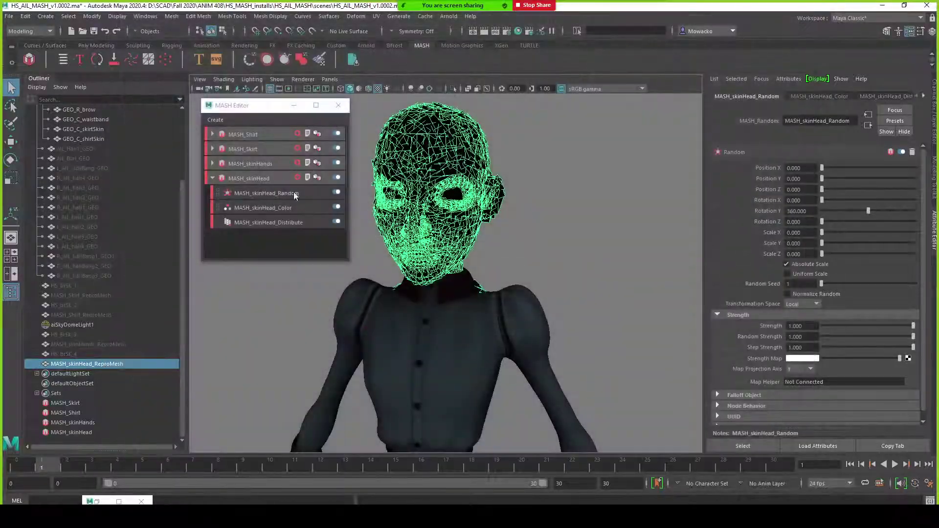
pyautogui.click(97, 501)
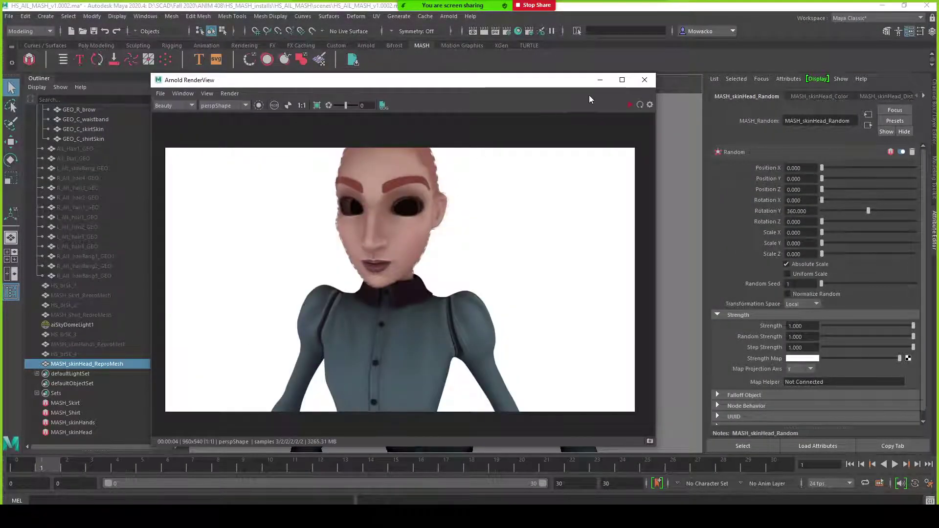
pyautogui.click(635, 105)
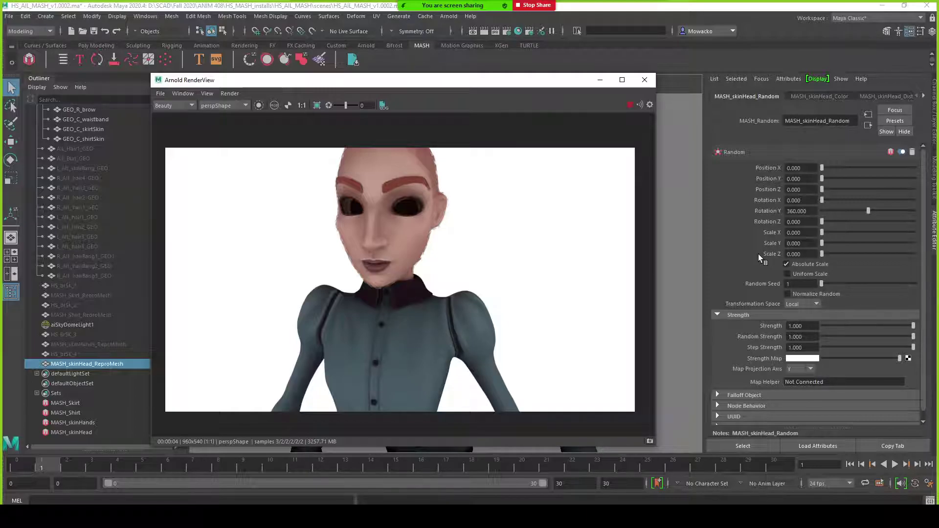
# Arrange the render and MASH Editor windows side by side and show the MASH_skinHead_Distribute node's Face/Edge Settings.
pyautogui.moveTo(437, 87); pyautogui.dragTo(250, 143)
pyautogui.moveTo(240, 104); pyautogui.dragTo(603, 114)
pyautogui.moveTo(308, 141); pyautogui.dragTo(387, 55)
pyautogui.click(609, 224)
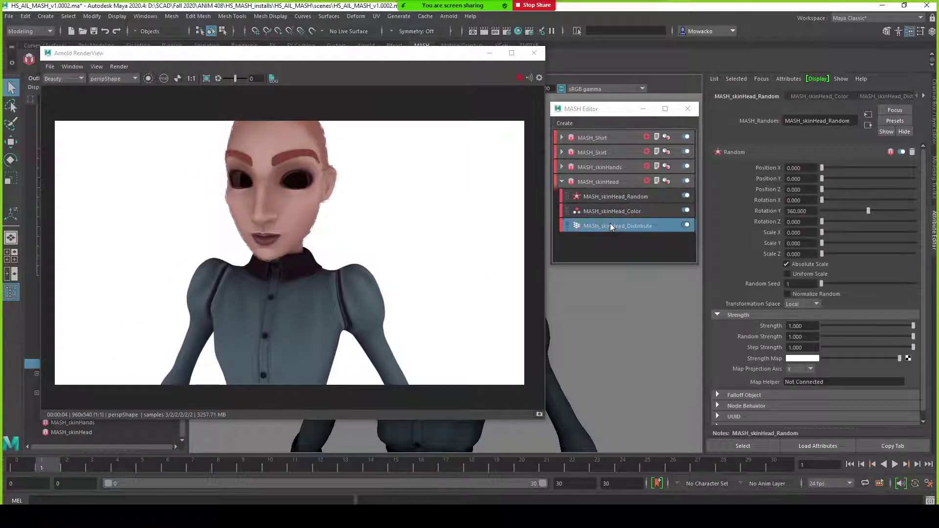
pyautogui.click(718, 308)
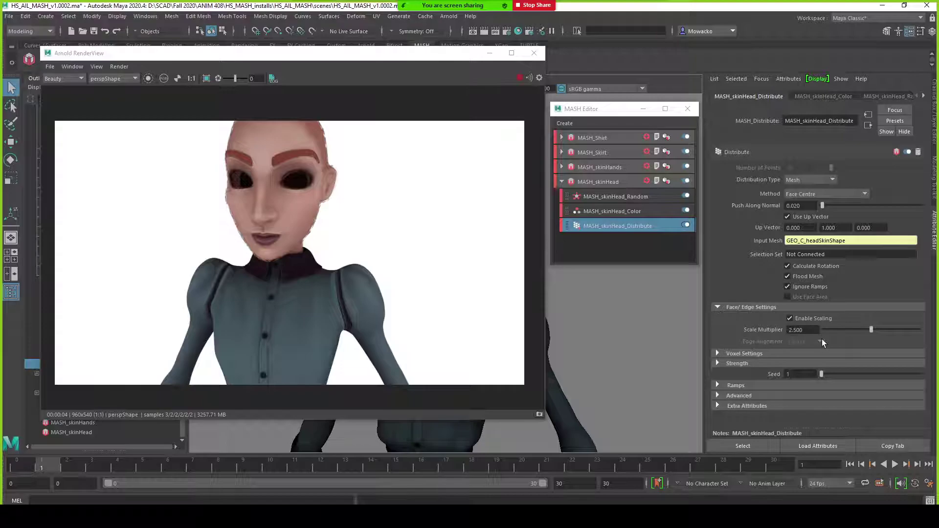
# Try a Scale Multiplier of 5 on the head strokes, settle on 3.5, and check the render from the side and above.
pyautogui.moveTo(803, 330); pyautogui.dragTo(728, 332)
pyautogui.write('5')
pyautogui.press('Return')
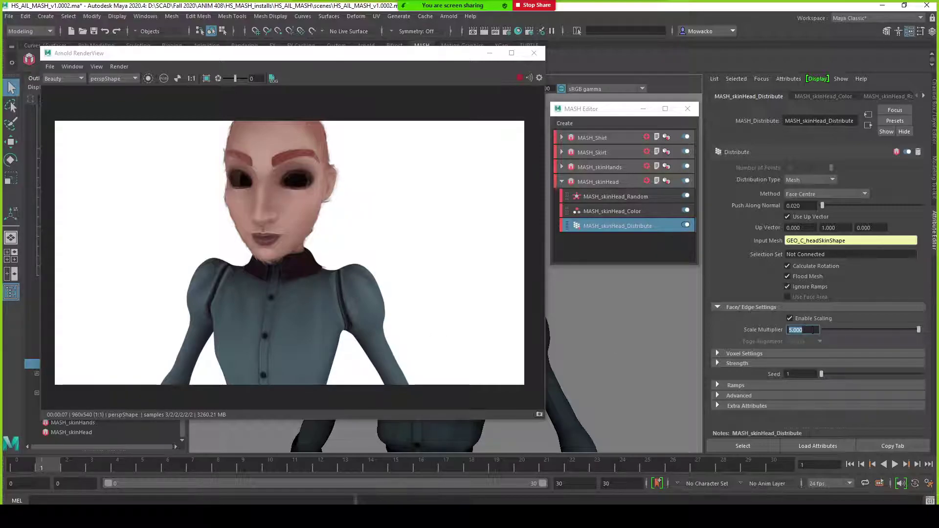
pyautogui.write('3.5')
pyautogui.press('Return')
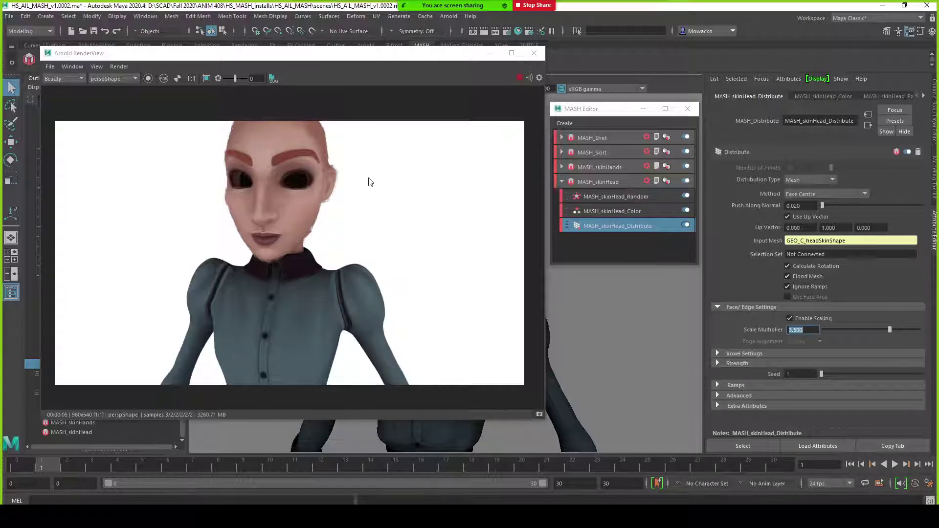
pyautogui.keyDown('alt'); pyautogui.moveTo(587, 345); pyautogui.dragTo(629, 336); pyautogui.keyUp('alt')
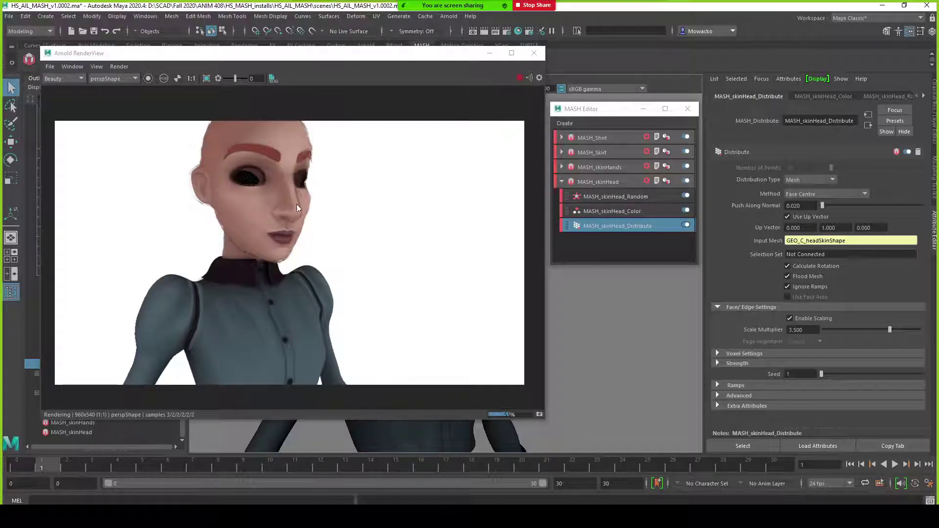
pyautogui.keyDown('alt'); pyautogui.moveTo(574, 280); pyautogui.dragTo(588, 342); pyautogui.keyUp('alt')
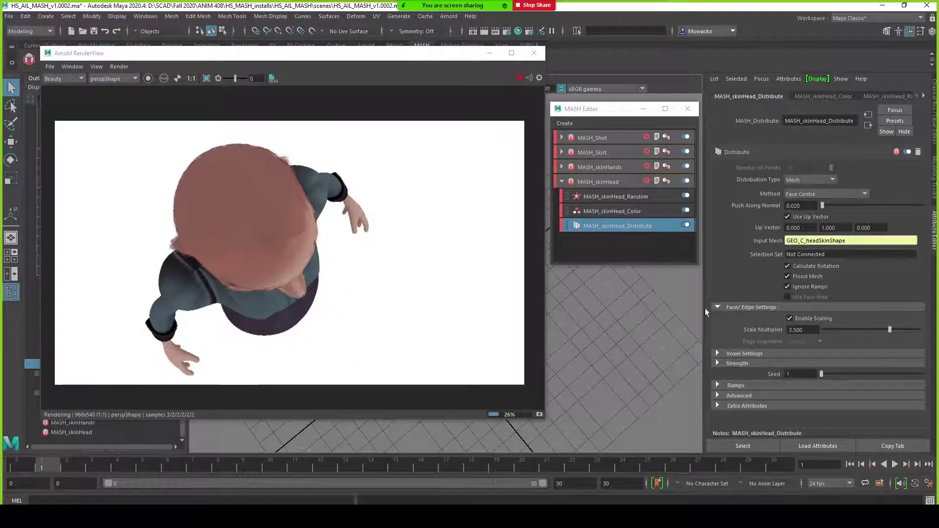
# Try a Push Along Normal of 0.01 on the head distribution, settle on 0, and check the render from the front and side.
pyautogui.moveTo(812, 206); pyautogui.dragTo(738, 208)
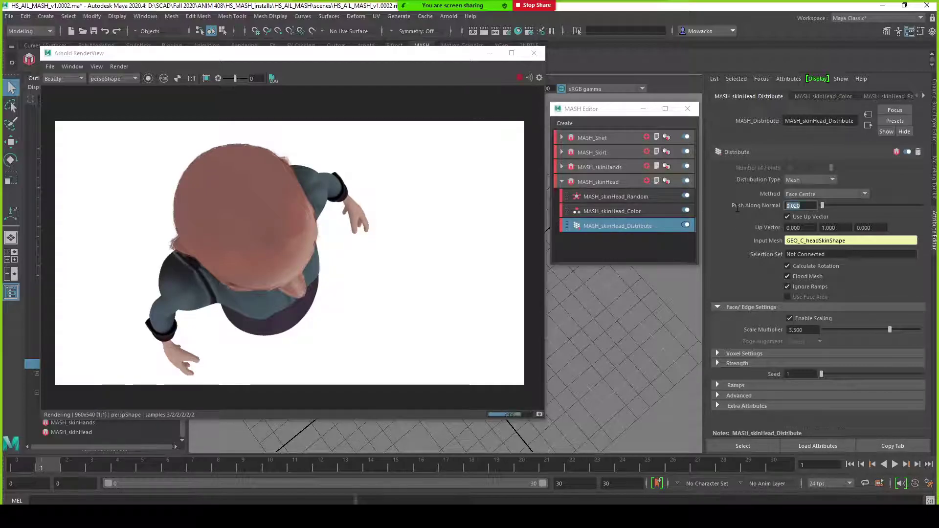
pyautogui.write('0.01')
pyautogui.press('Return')
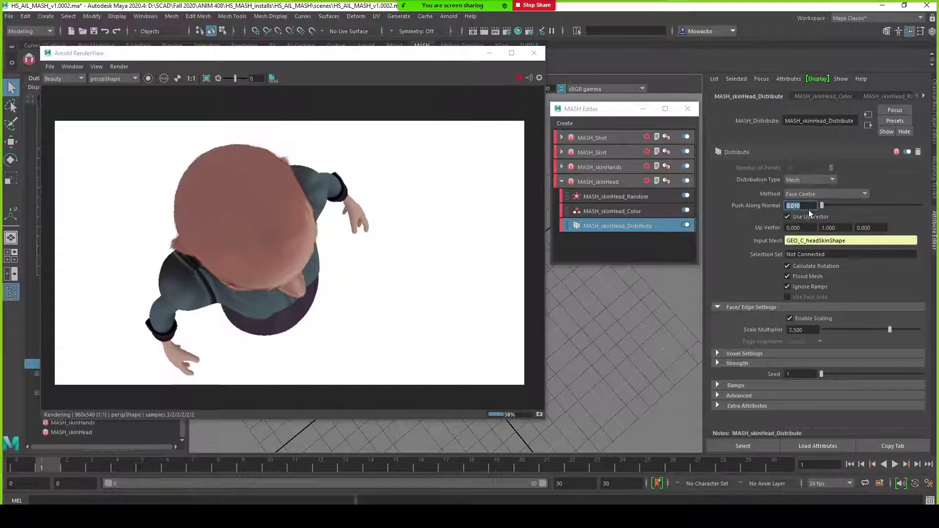
pyautogui.write('0')
pyautogui.press('Return')
pyautogui.moveTo(427, 300); pyautogui.dragTo(469, 327, button='middle')
pyautogui.keyDown('alt'); pyautogui.moveTo(582, 337); pyautogui.dragTo(594, 296); pyautogui.keyUp('alt')
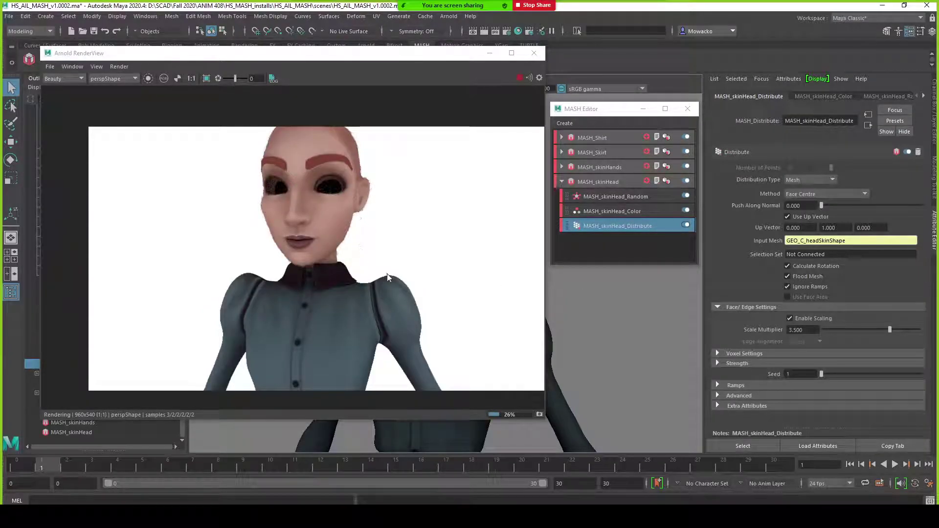
pyautogui.keyDown('alt'); pyautogui.moveTo(612, 300); pyautogui.dragTo(592, 310); pyautogui.keyUp('alt')
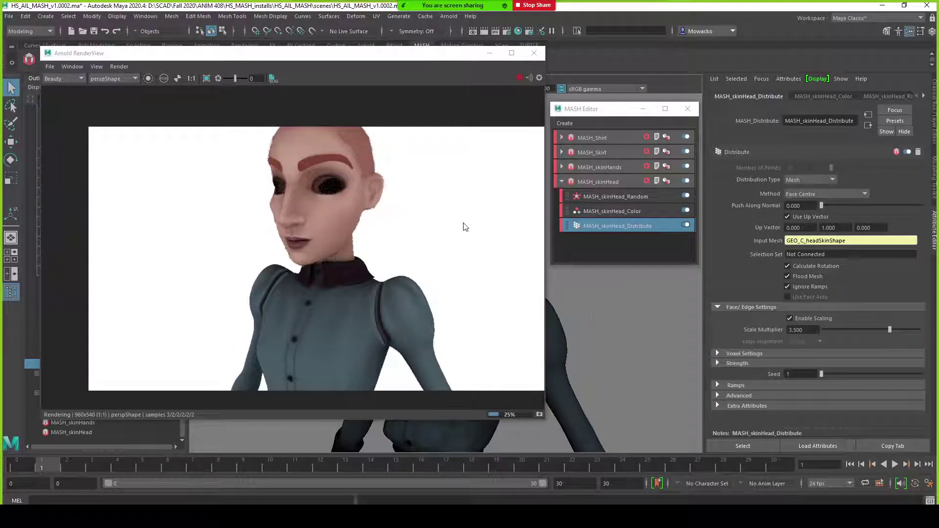